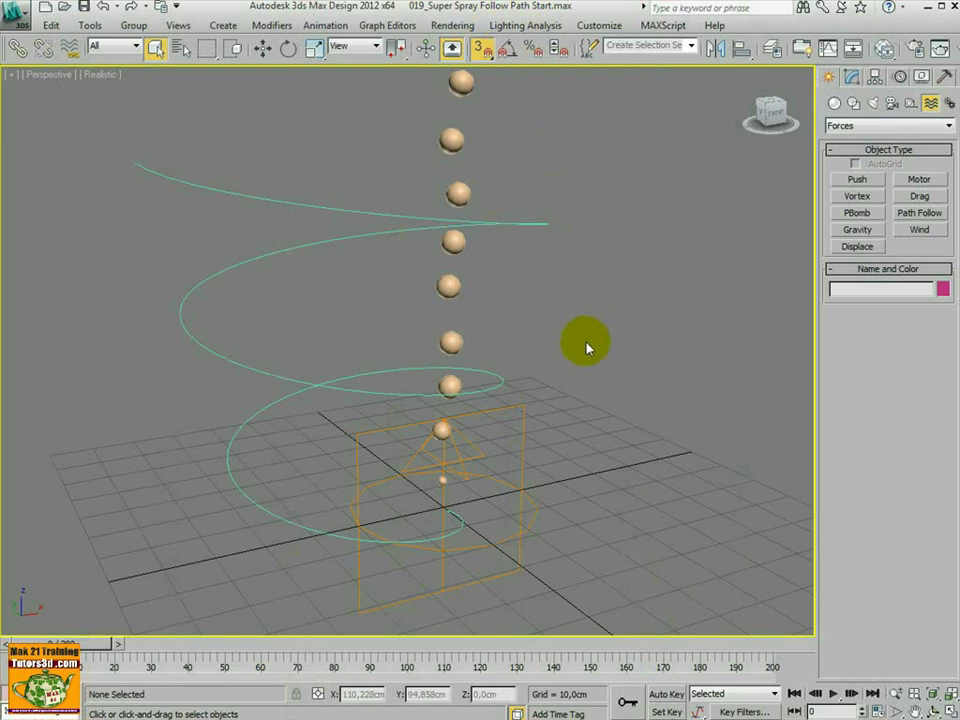
Examine the rendering and size parameters of the existing helix.
{"action": "left_click", "coordinate": [404, 398]}
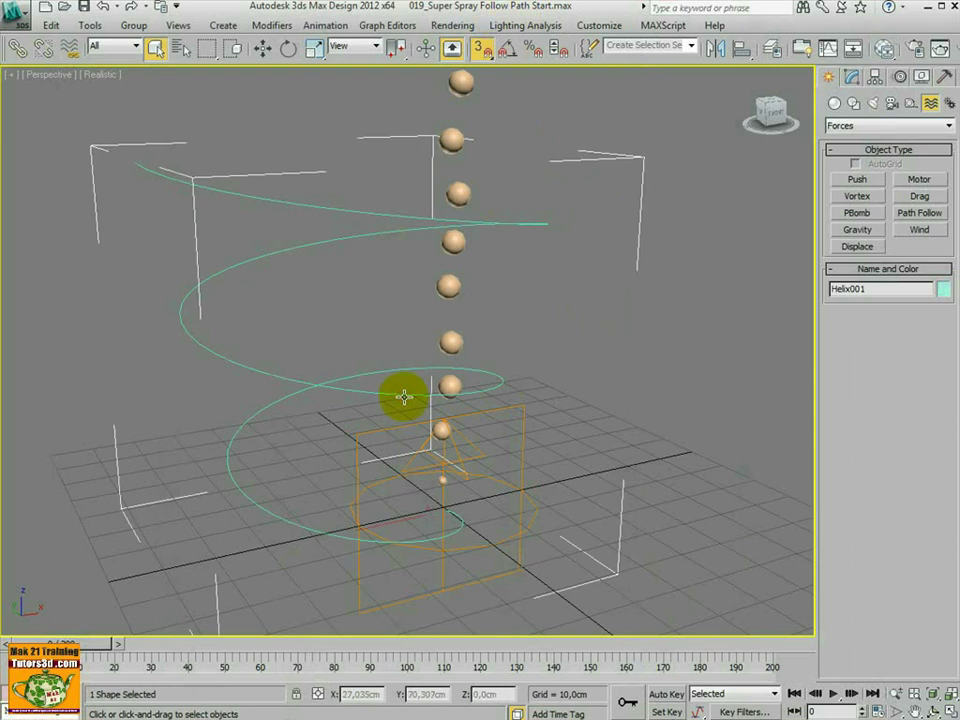
{"action": "left_click", "coordinate": [851, 77]}
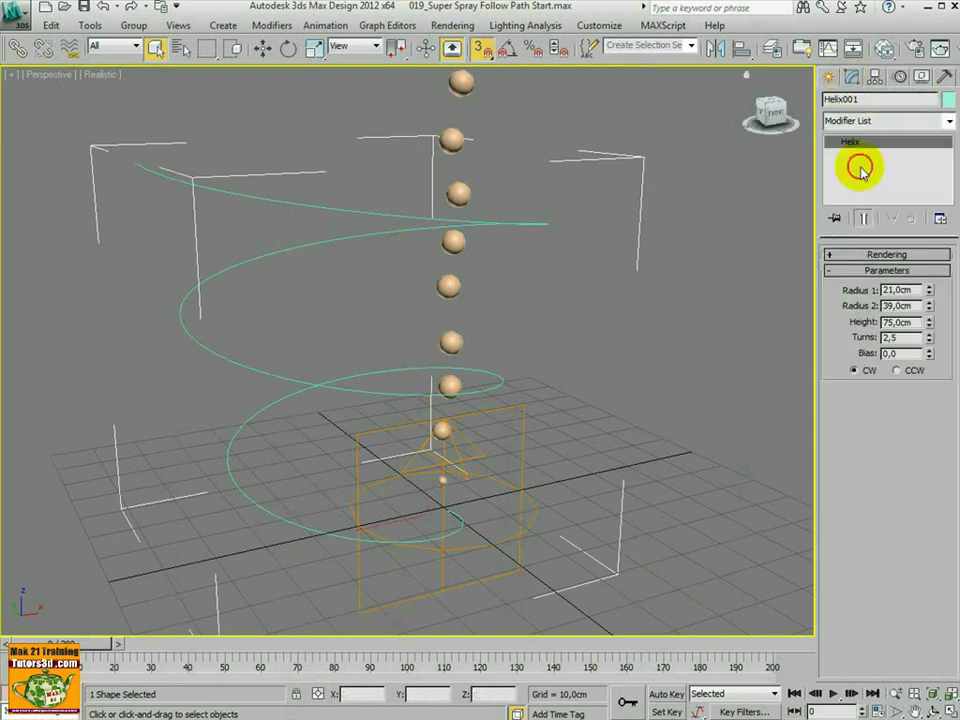
{"action": "left_click", "coordinate": [862, 256]}
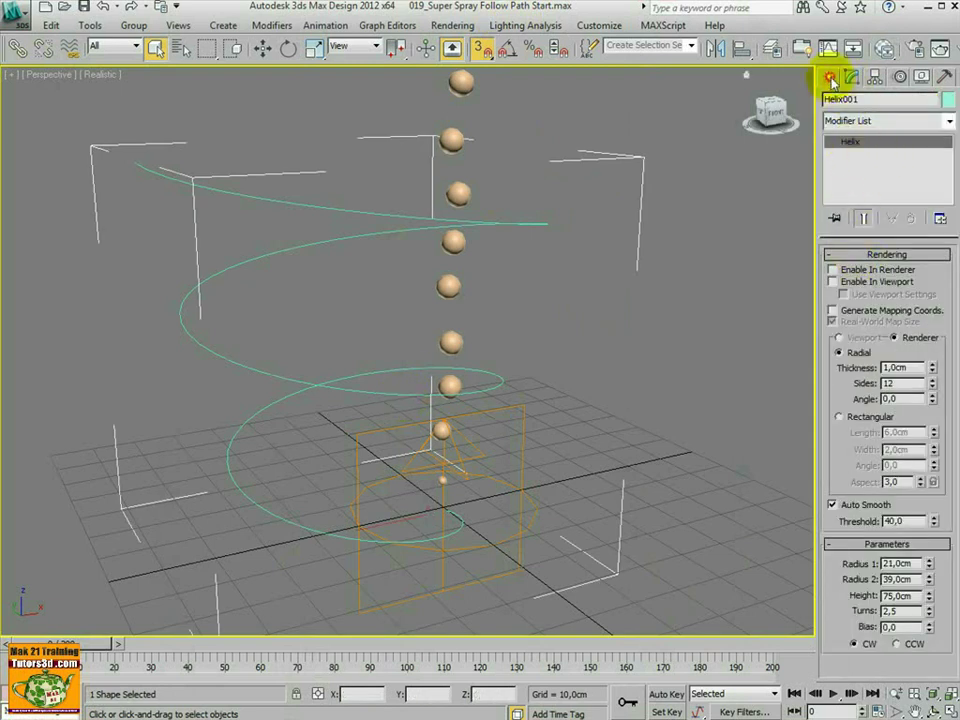
Draw a second helix spline beside the existing one, with radii of about 30 cm and a height of about 70 cm.
{"action": "left_click", "coordinate": [831, 78]}
{"action": "left_click", "coordinate": [852, 103]}
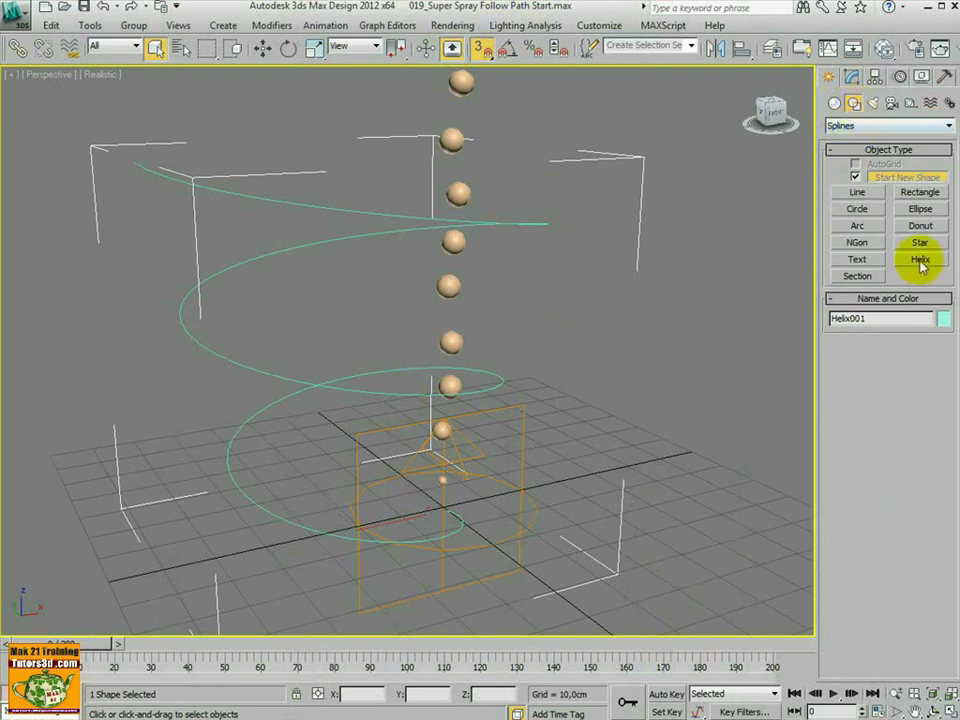
{"action": "scroll", "coordinate": [675, 317], "scroll_direction": "down", "scroll_amount": 4}
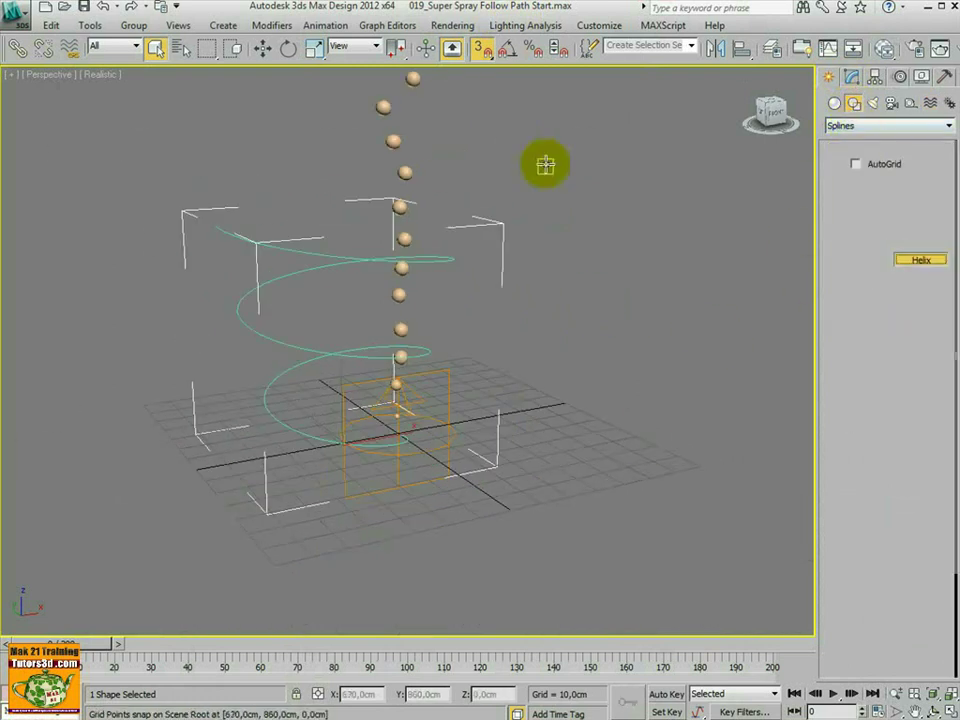
{"action": "left_click_drag", "start_coordinate": [647, 441], "coordinate": [704, 490]}
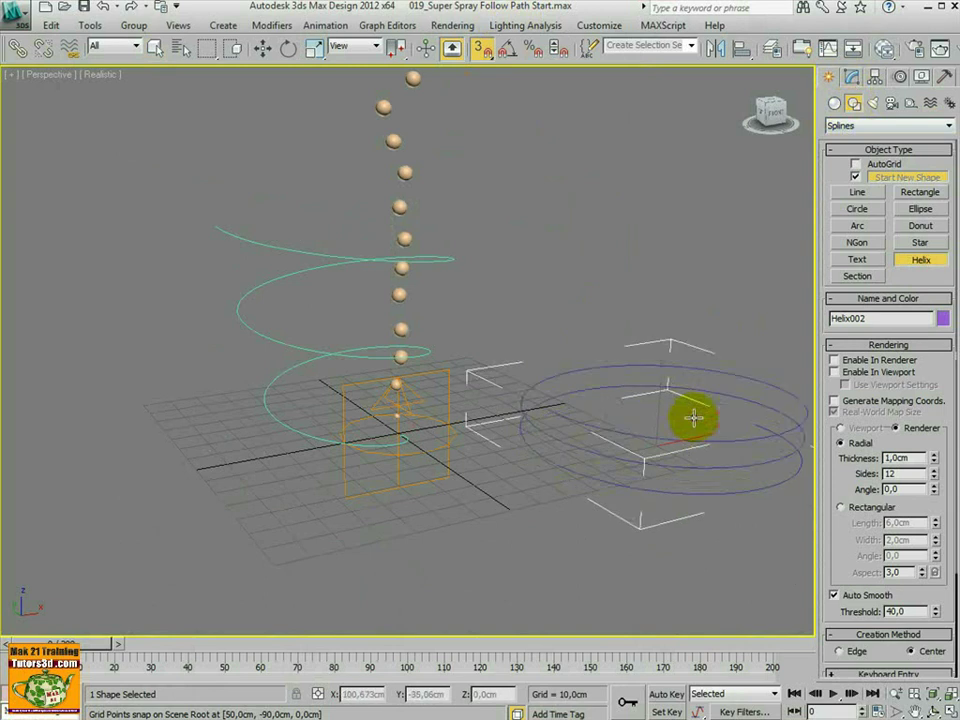
{"action": "right_click", "coordinate": [660, 186]}
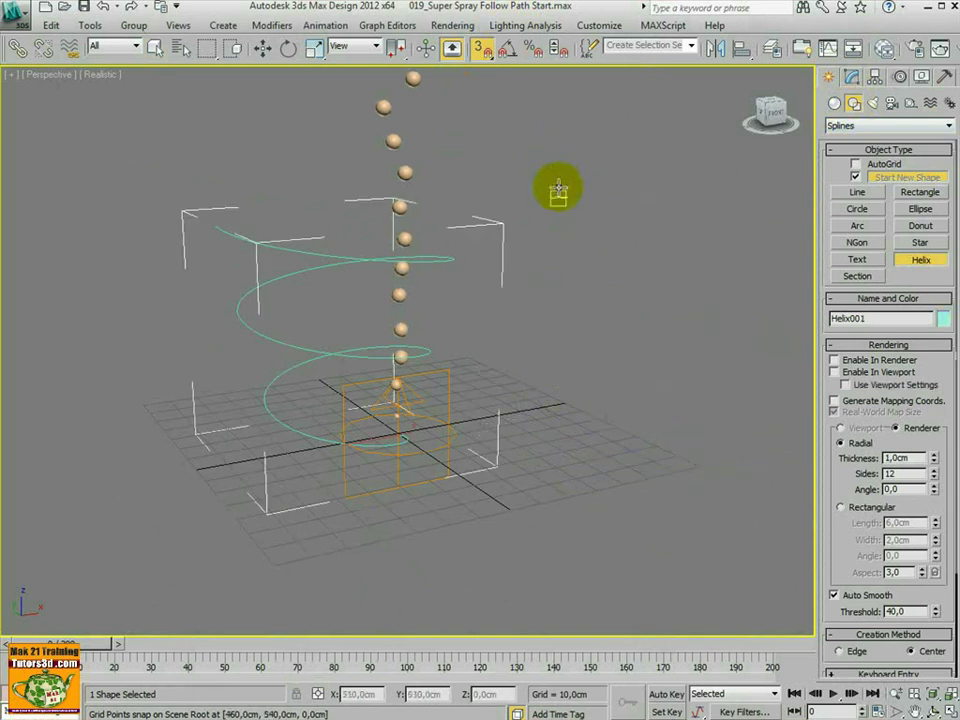
{"action": "left_click_drag", "start_coordinate": [585, 445], "coordinate": [648, 478]}
{"action": "left_click", "coordinate": [620, 258]}
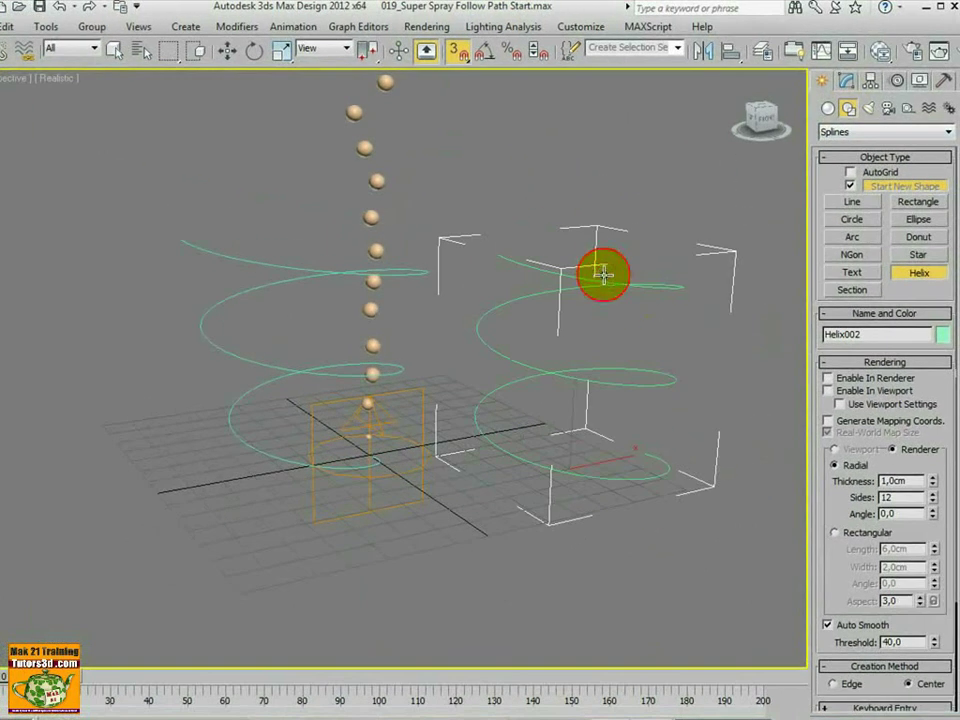
{"action": "left_click", "coordinate": [633, 287]}
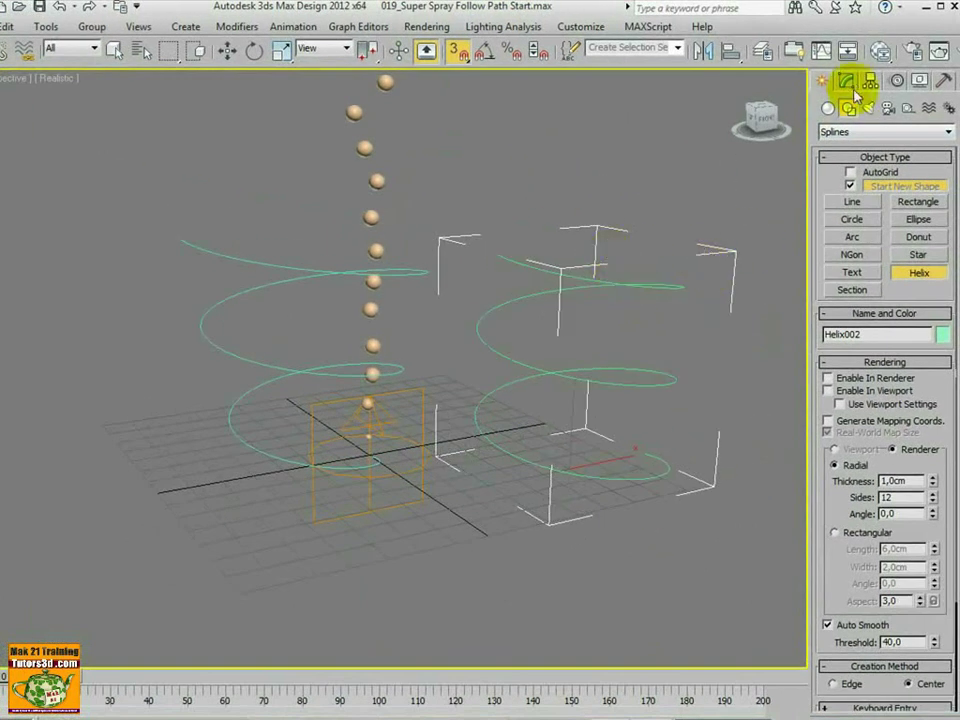
Set the second helix's Radius 2 to about 45.3 cm and Turns to 4.65, and delete that helix.
{"action": "left_click", "coordinate": [846, 81]}
{"action": "middle_click_drag", "start_coordinate": [672, 272], "coordinate": [587, 270]}
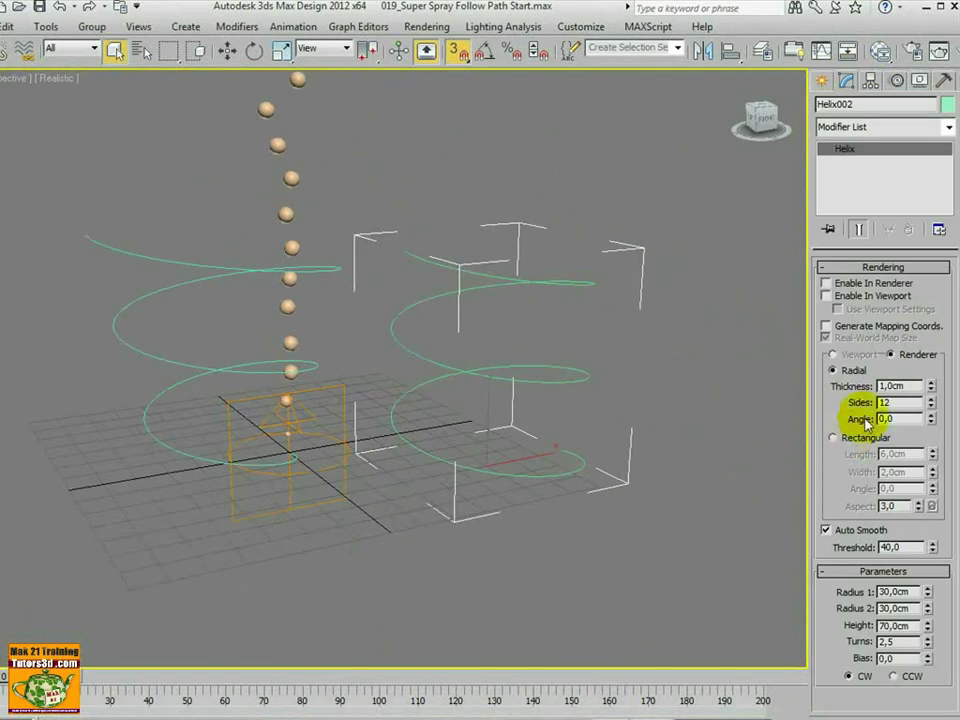
{"action": "left_click", "coordinate": [824, 268]}
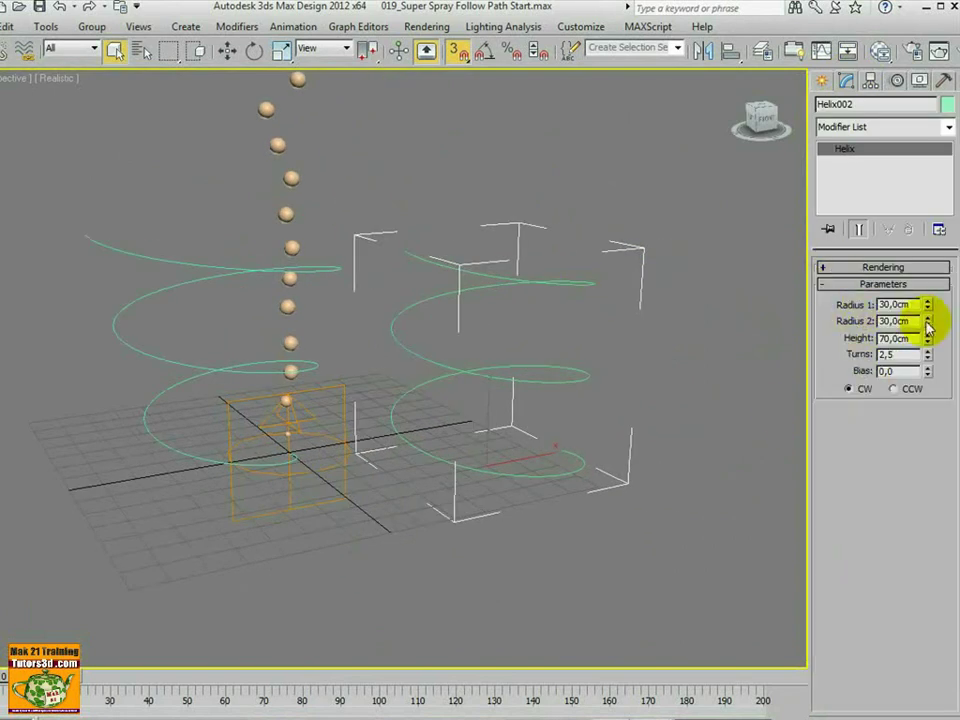
{"action": "left_click_drag", "start_coordinate": [928, 325], "coordinate": [915, 297]}
{"action": "middle_click_drag", "start_coordinate": [677, 404], "coordinate": [652, 392]}
{"action": "scroll", "coordinate": [669, 439], "scroll_direction": "up", "scroll_amount": 2}
{"action": "scroll", "coordinate": [669, 439], "scroll_direction": "down", "scroll_amount": 2}
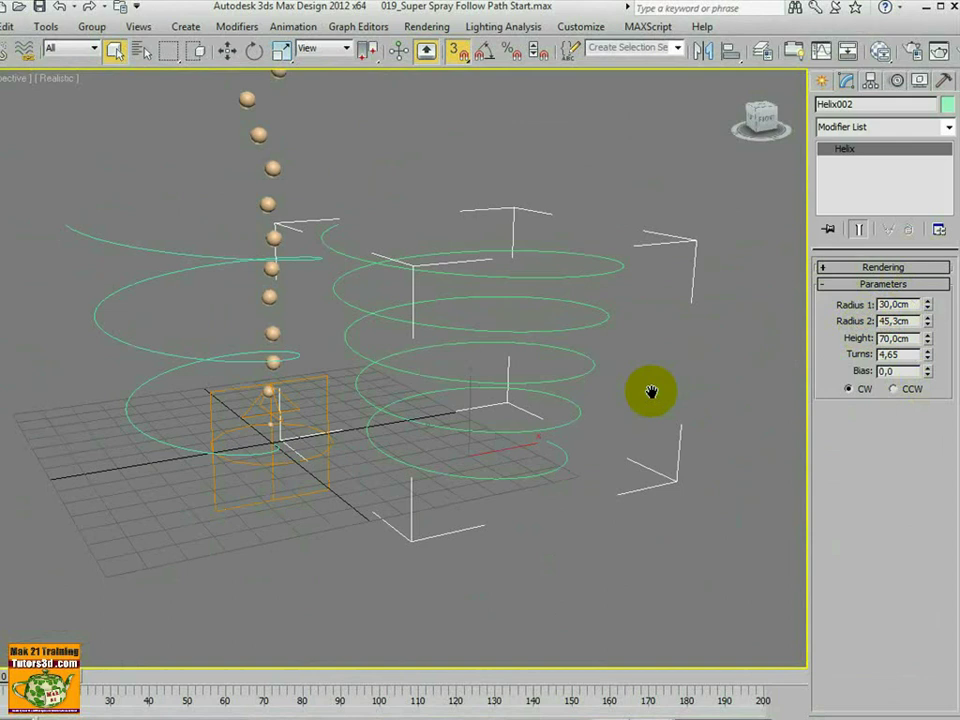
{"action": "key", "text": "Delete"}
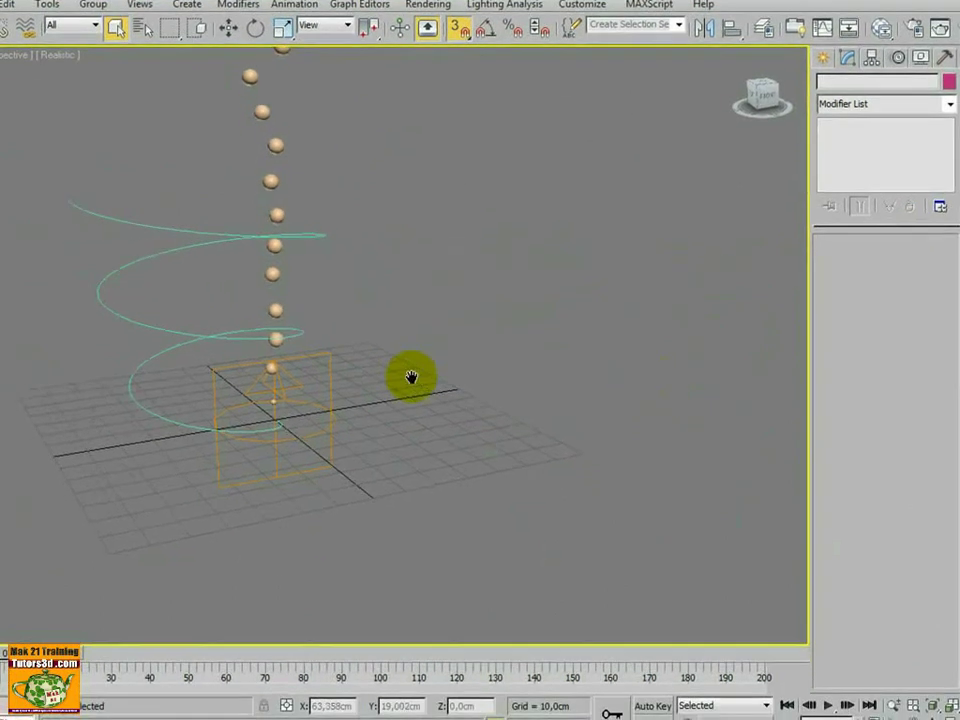
Create a Path Follow space warp with an icon size of about 10 cm beside the Super Spray emitter, at X 50 cm.
{"action": "middle_click_drag", "start_coordinate": [411, 401], "coordinate": [549, 415]}
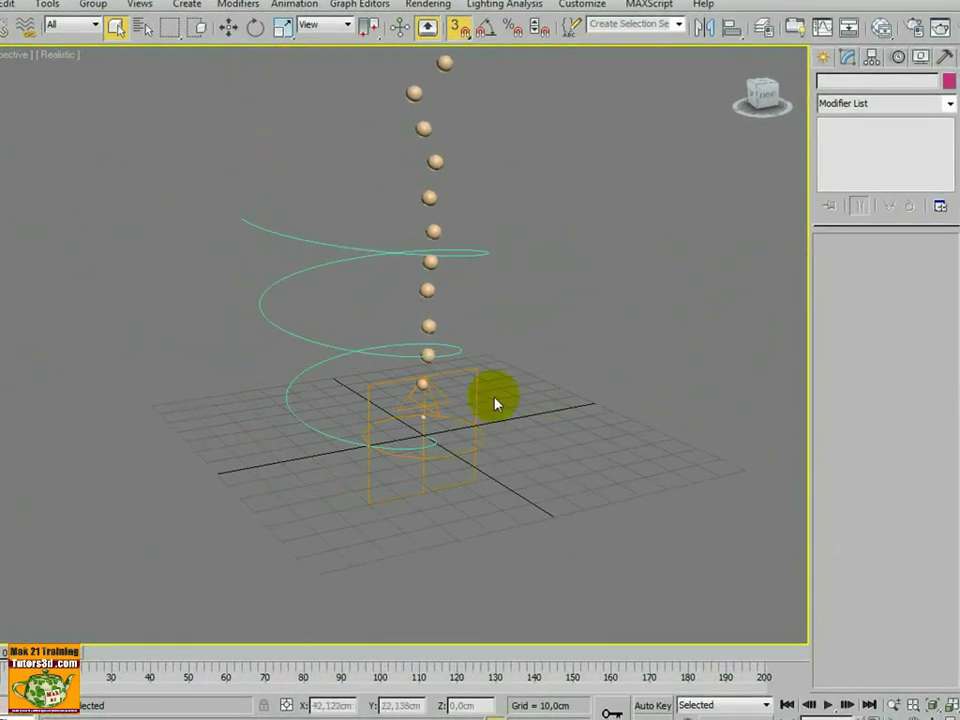
{"action": "scroll", "coordinate": [494, 403], "scroll_direction": "up", "scroll_amount": 2}
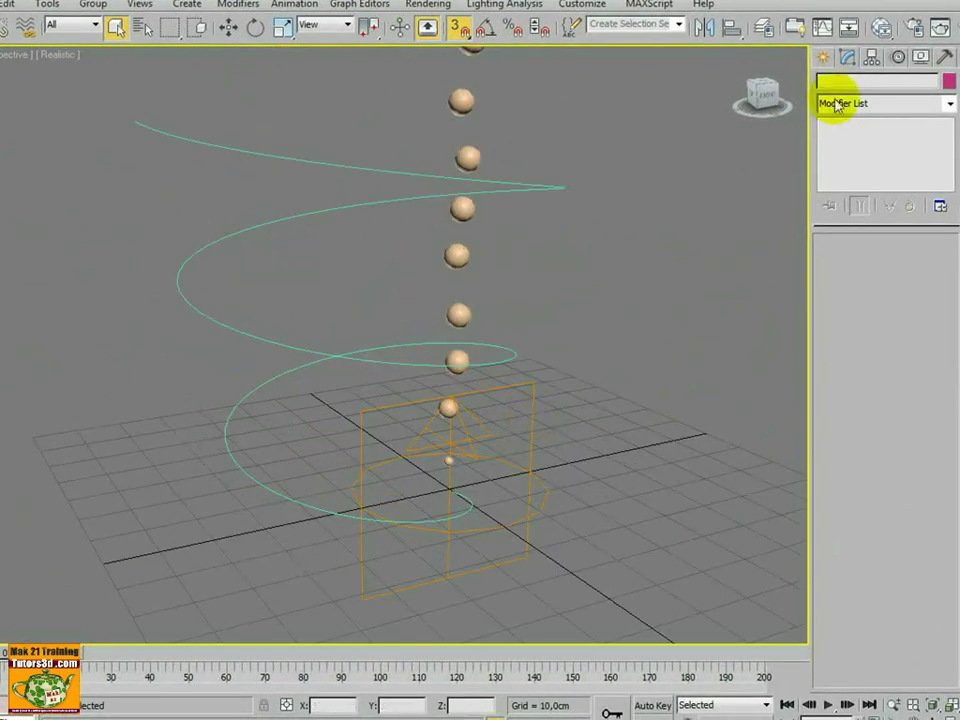
{"action": "left_click", "coordinate": [823, 57]}
{"action": "left_click", "coordinate": [933, 86]}
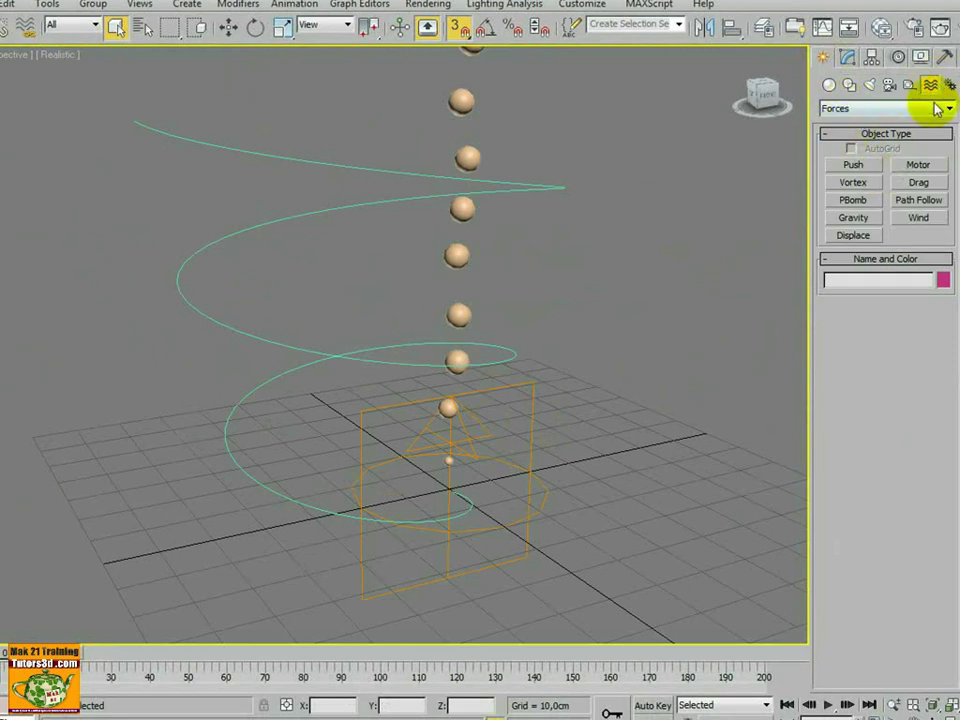
{"action": "left_click", "coordinate": [917, 202]}
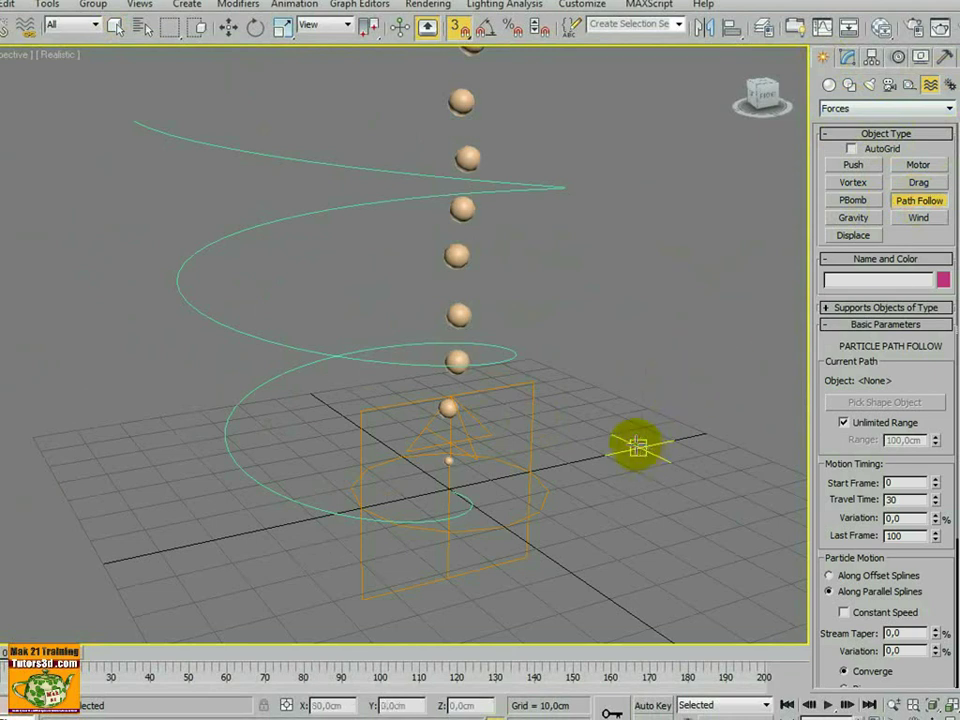
{"action": "left_click_drag", "start_coordinate": [638, 447], "coordinate": [656, 456]}
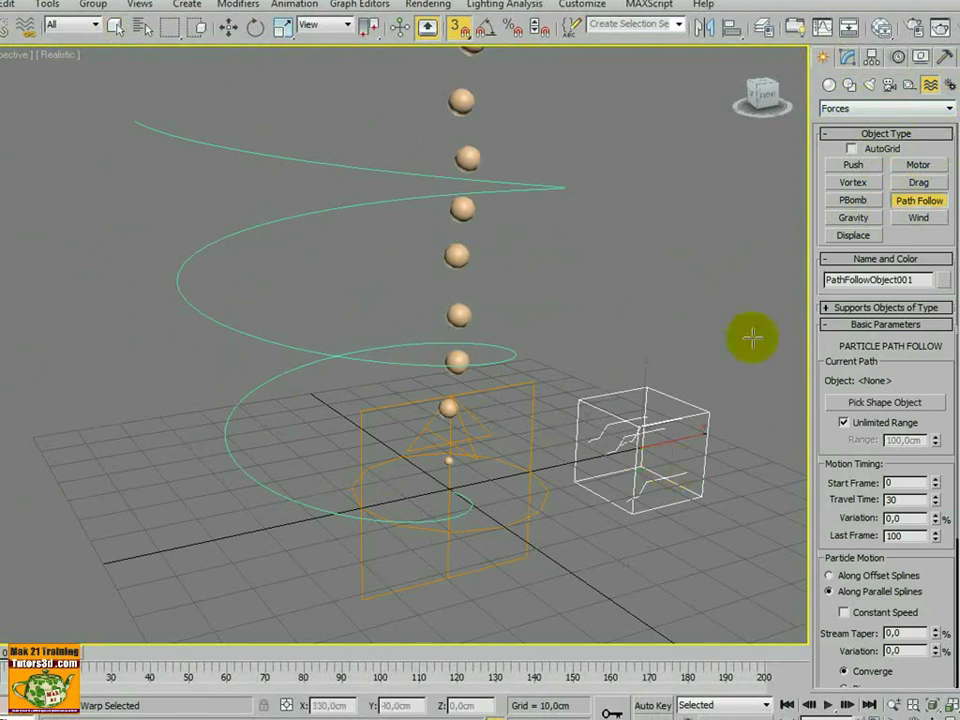
Set the Path Follow space warp's icon size to 20 cm.
{"action": "left_click", "coordinate": [848, 57]}
{"action": "middle_click_drag", "start_coordinate": [652, 353], "coordinate": [604, 366]}
{"action": "middle_click_drag", "start_coordinate": [604, 366], "coordinate": [602, 336]}
{"action": "scroll", "coordinate": [527, 345], "scroll_direction": "up", "scroll_amount": 3}
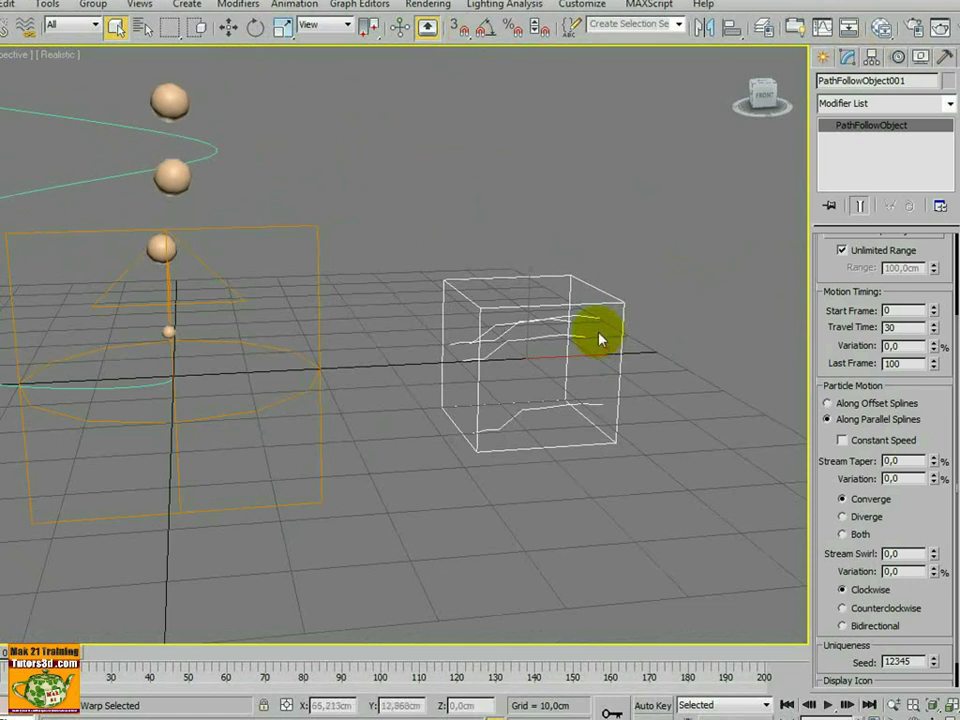
{"action": "left_click_drag", "start_coordinate": [823, 571], "coordinate": [838, 387]}
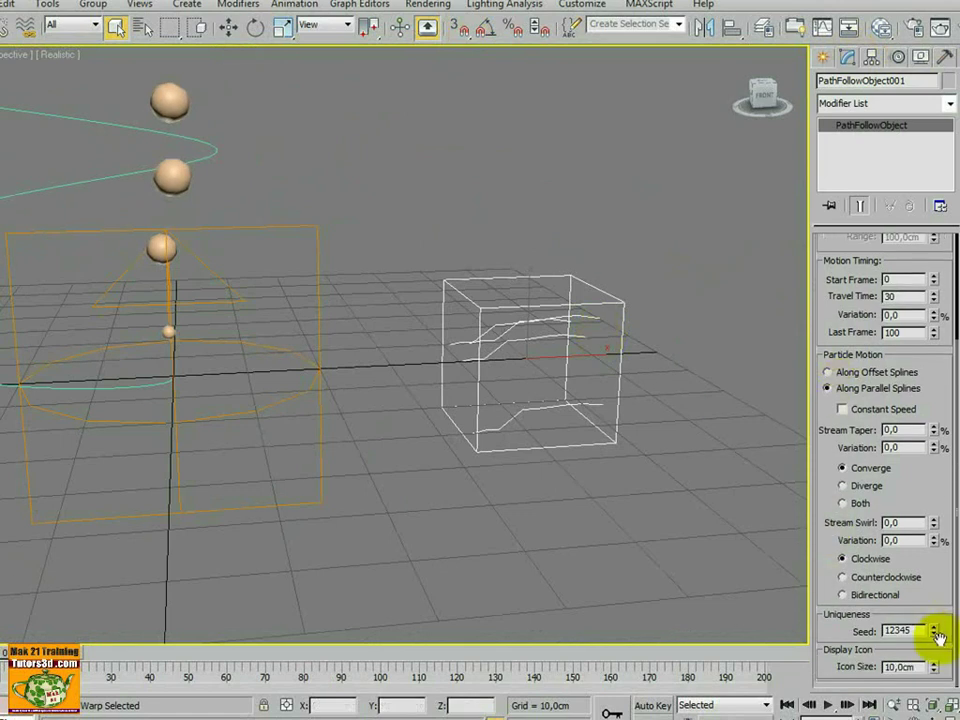
{"action": "double_click", "coordinate": [922, 667]}
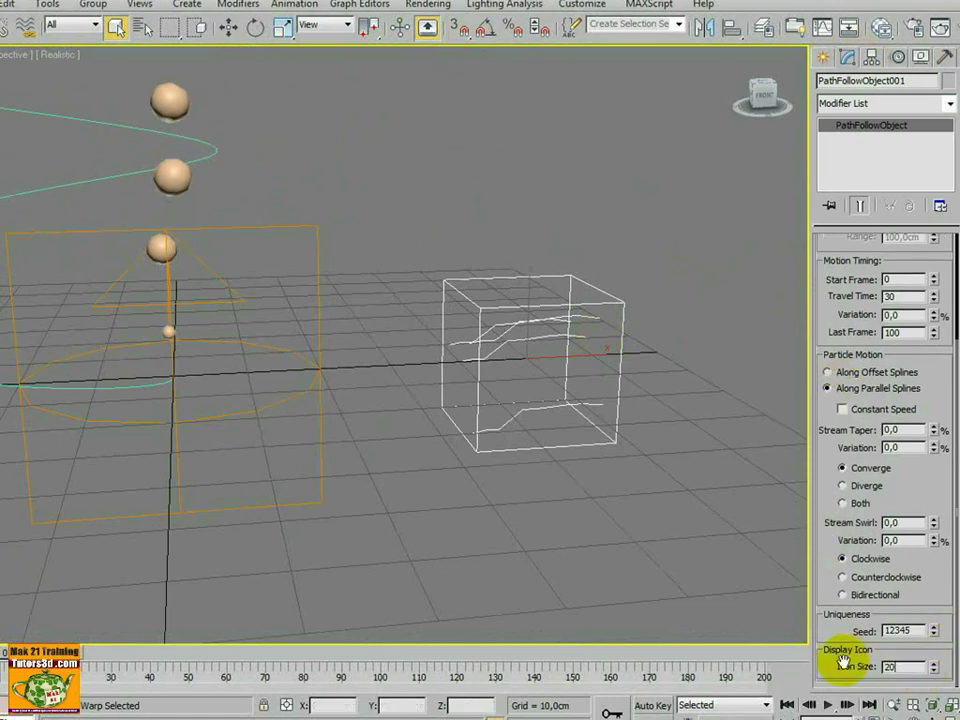
{"action": "key", "text": "Return"}
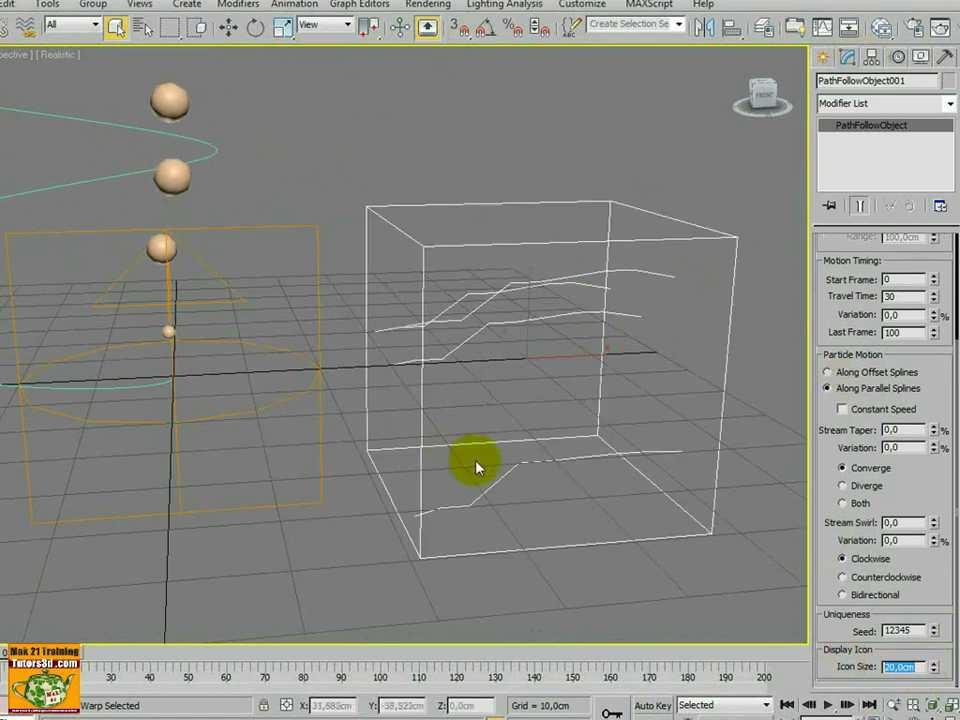
{"action": "scroll", "coordinate": [476, 468], "scroll_direction": "down", "scroll_amount": 2}
{"action": "left_click_drag", "start_coordinate": [917, 668], "coordinate": [830, 676]}
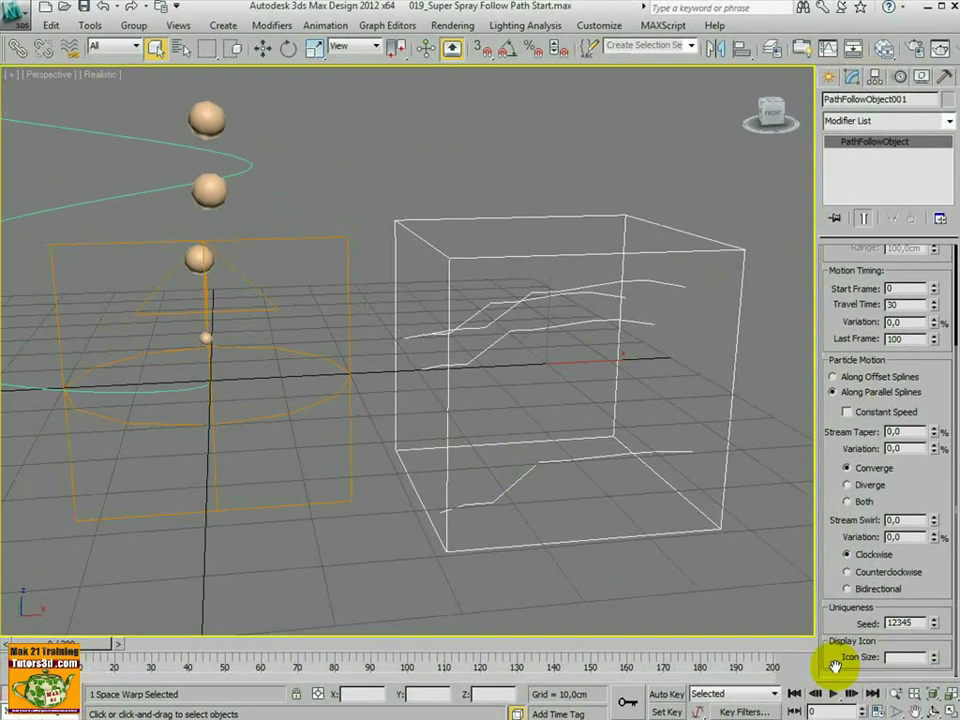
{"action": "key", "text": "Return"}
Move the Path Follow space warp along the X axis, away from the emitter, to about X 57.5 cm.
{"action": "scroll", "coordinate": [570, 461], "scroll_direction": "down", "scroll_amount": 5}
{"action": "middle_click_drag", "start_coordinate": [570, 461], "coordinate": [629, 420], "text": "alt"}
{"action": "key", "text": "w"}
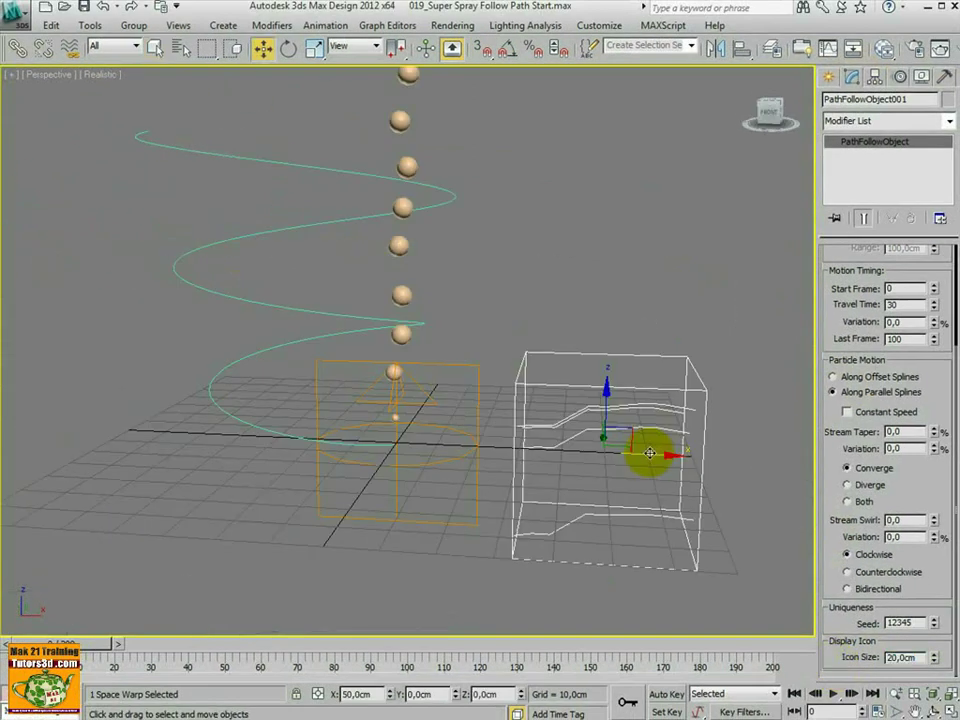
{"action": "left_click_drag", "start_coordinate": [650, 453], "coordinate": [675, 454]}
{"action": "mouse_move", "coordinate": [675, 454]}
{"action": "middle_mouse_down", "text": "alt"}
{"action": "mouse_move", "coordinate": [746, 452]}
{"action": "mouse_move", "coordinate": [696, 452]}
{"action": "mouse_move", "coordinate": [681, 435]}
{"action": "mouse_move", "coordinate": [686, 480]}
{"action": "mouse_move", "coordinate": [683, 457]}
{"action": "mouse_move", "coordinate": [683, 472]}
{"action": "middle_mouse_up", "text": "alt"}
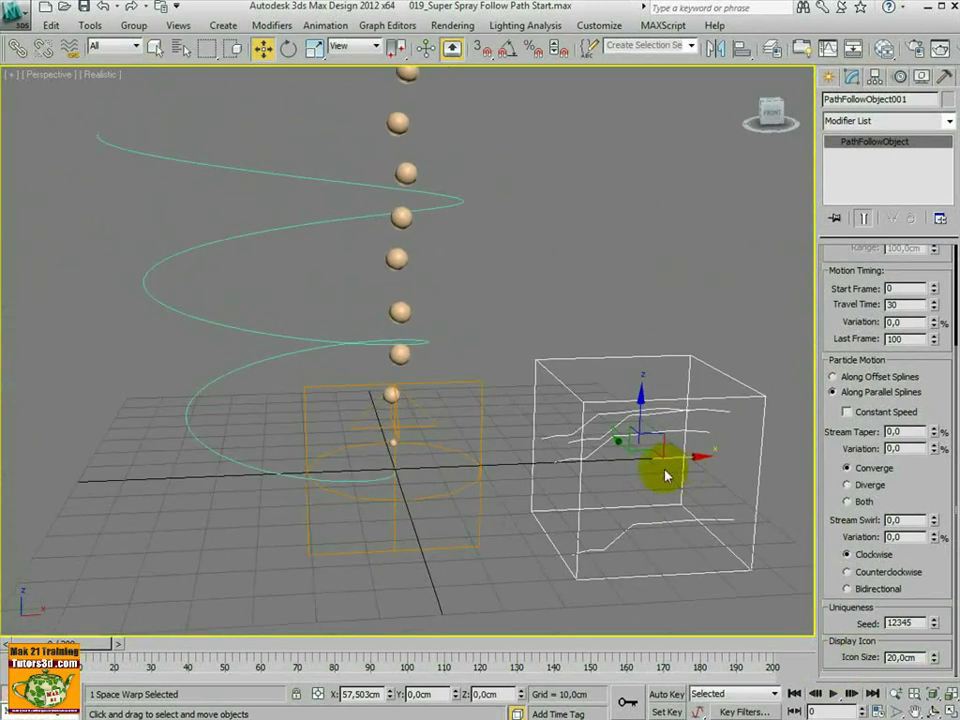
Bind the Super Spray emitter to the Path Follow space warp.
{"action": "left_click", "coordinate": [69, 47]}
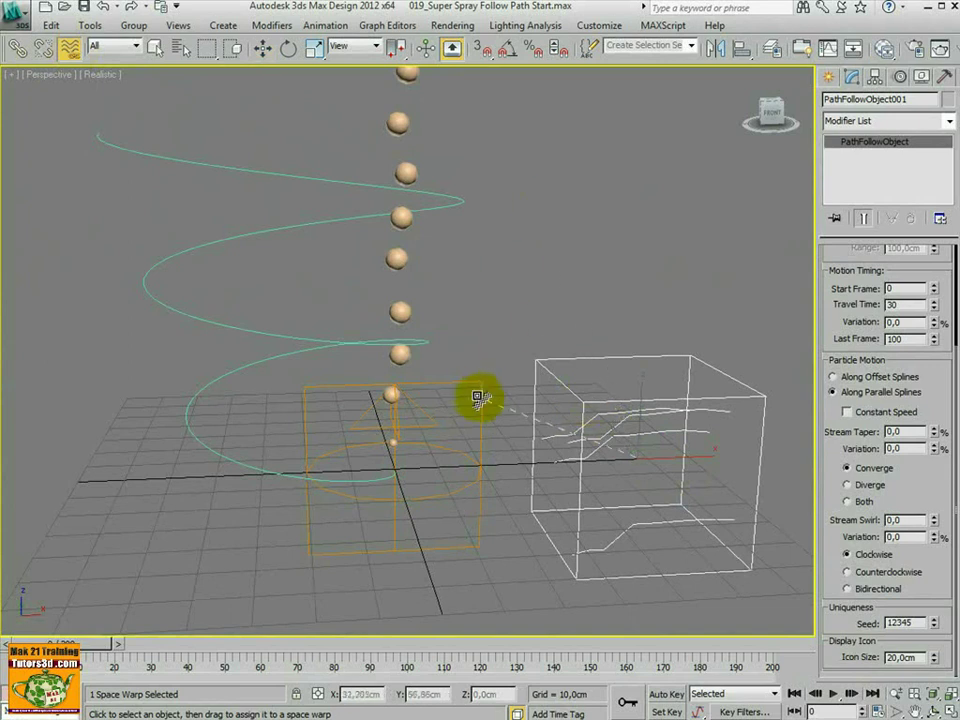
{"action": "left_click", "coordinate": [499, 349]}
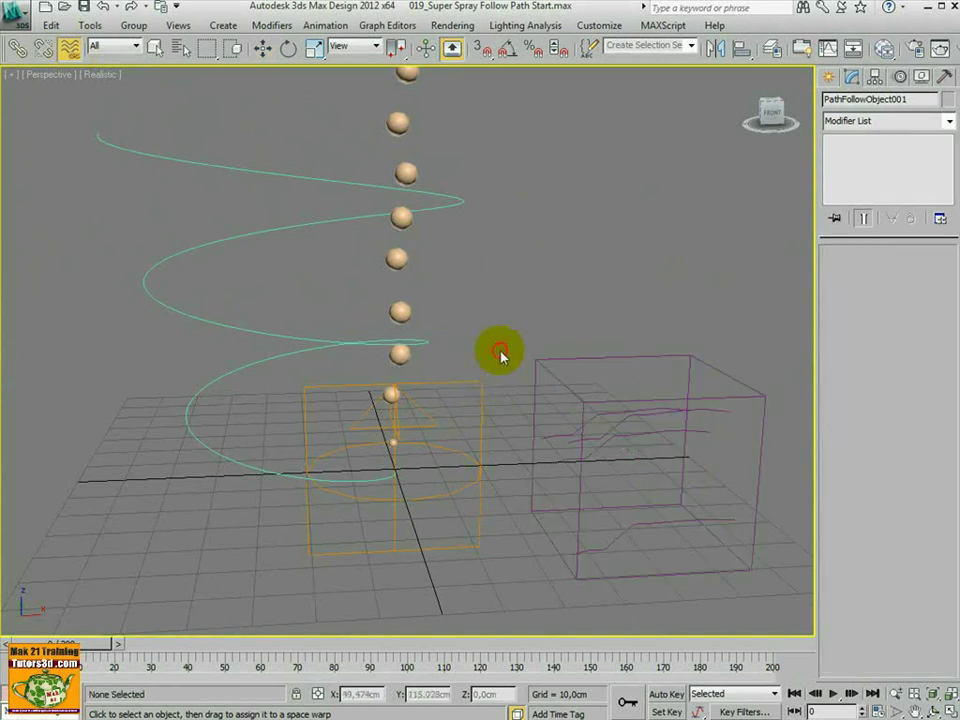
{"action": "left_click", "coordinate": [481, 391]}
{"action": "left_click_drag", "start_coordinate": [477, 383], "coordinate": [570, 388]}
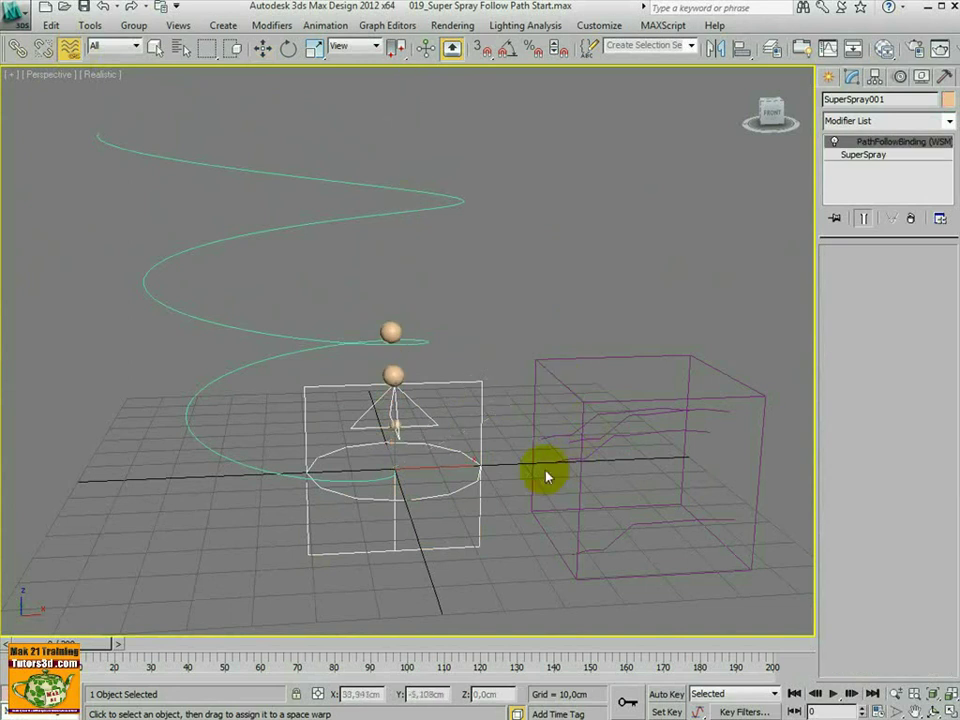
Scrub the animation back and forth up to frame 41 to check the particles' motion.
{"action": "left_click_drag", "start_coordinate": [111, 630], "coordinate": [205, 628]}
{"action": "middle_click_drag", "start_coordinate": [341, 497], "coordinate": [363, 542]}
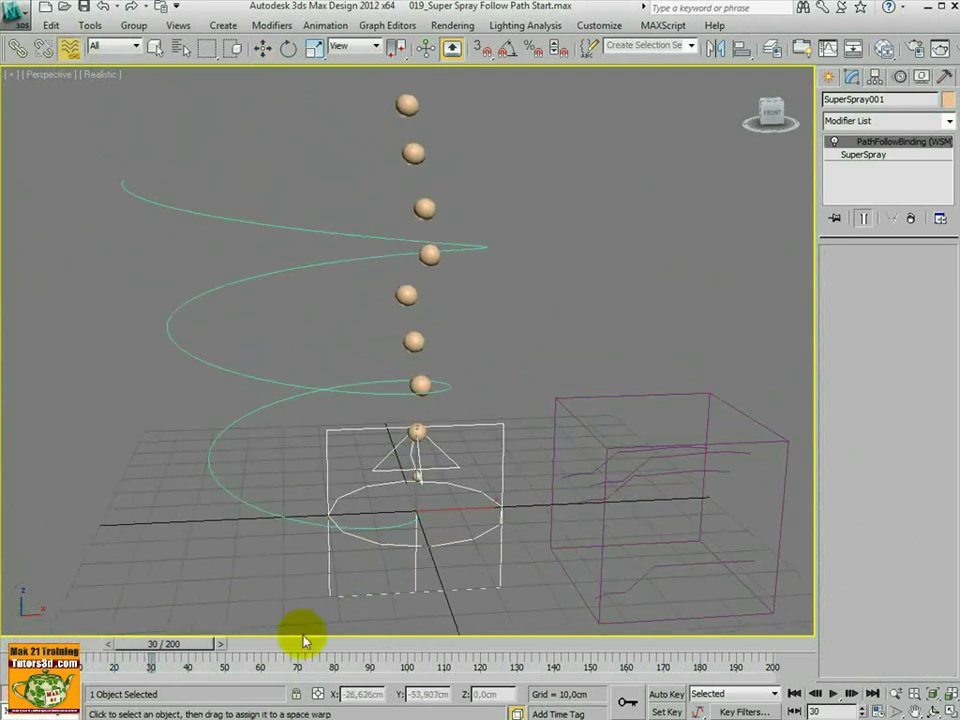
{"action": "left_click_drag", "start_coordinate": [193, 643], "coordinate": [157, 643]}
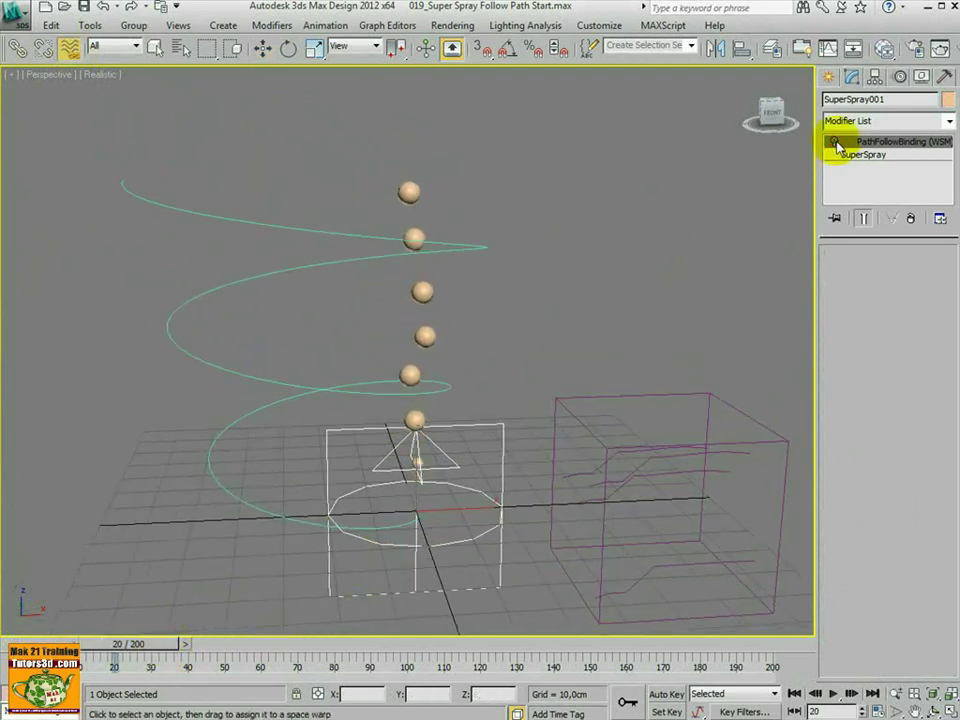
{"action": "left_click_drag", "start_coordinate": [139, 640], "coordinate": [216, 643]}
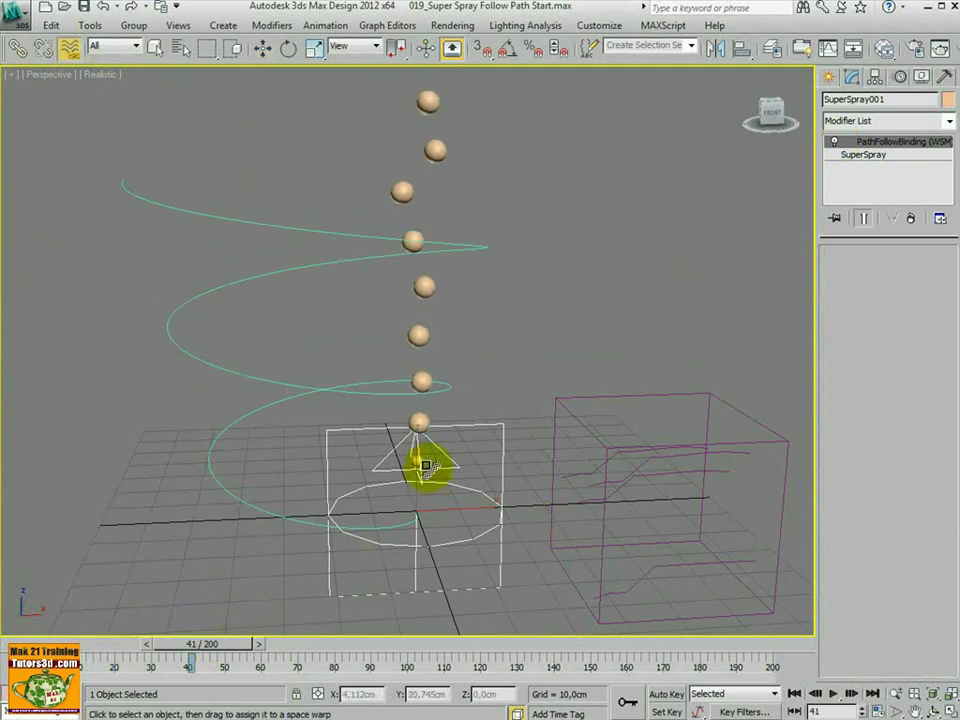
Select the Path Follow space warp and pick the helix spline as its shape object.
{"action": "left_click", "coordinate": [155, 49]}
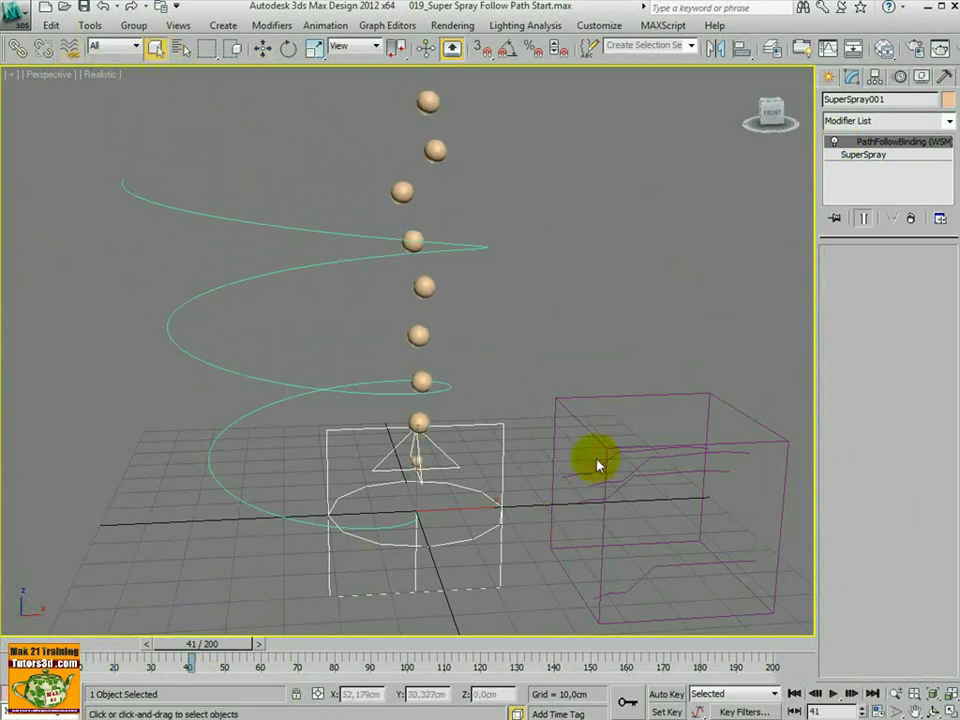
{"action": "left_click", "coordinate": [612, 455]}
{"action": "mouse_move", "coordinate": [606, 454]}
{"action": "middle_mouse_down", "text": "alt"}
{"action": "mouse_move", "coordinate": [574, 392]}
{"action": "mouse_move", "coordinate": [579, 439]}
{"action": "mouse_move", "coordinate": [602, 440]}
{"action": "middle_mouse_up", "text": "alt"}
{"action": "middle_click_drag", "start_coordinate": [671, 459], "coordinate": [667, 455], "text": "alt"}
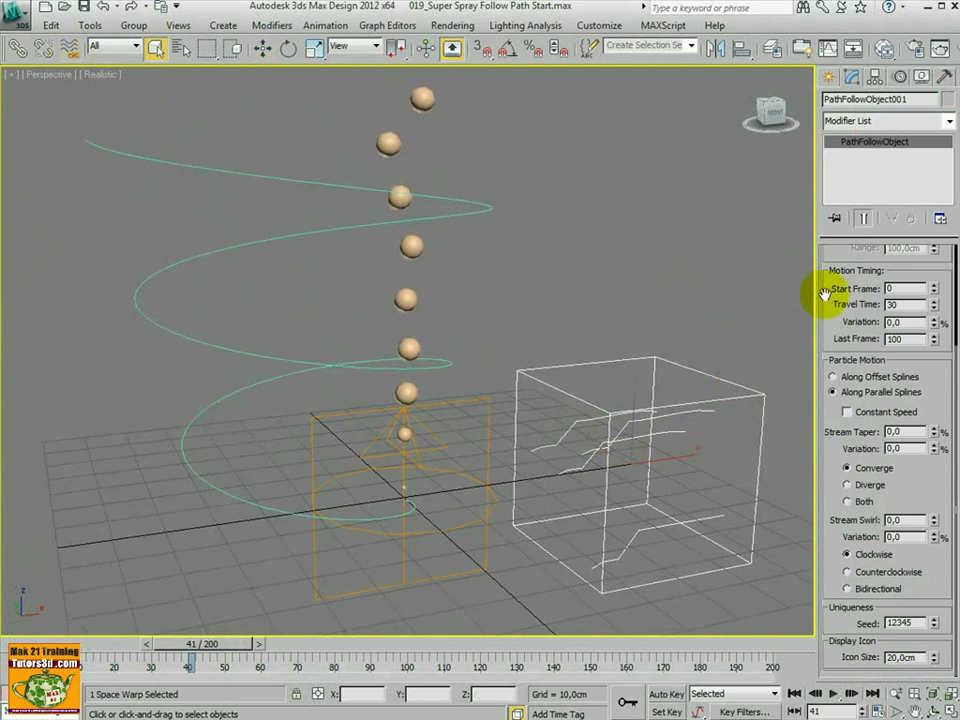
{"action": "scroll", "coordinate": [822, 291], "scroll_direction": "up", "scroll_amount": 3}
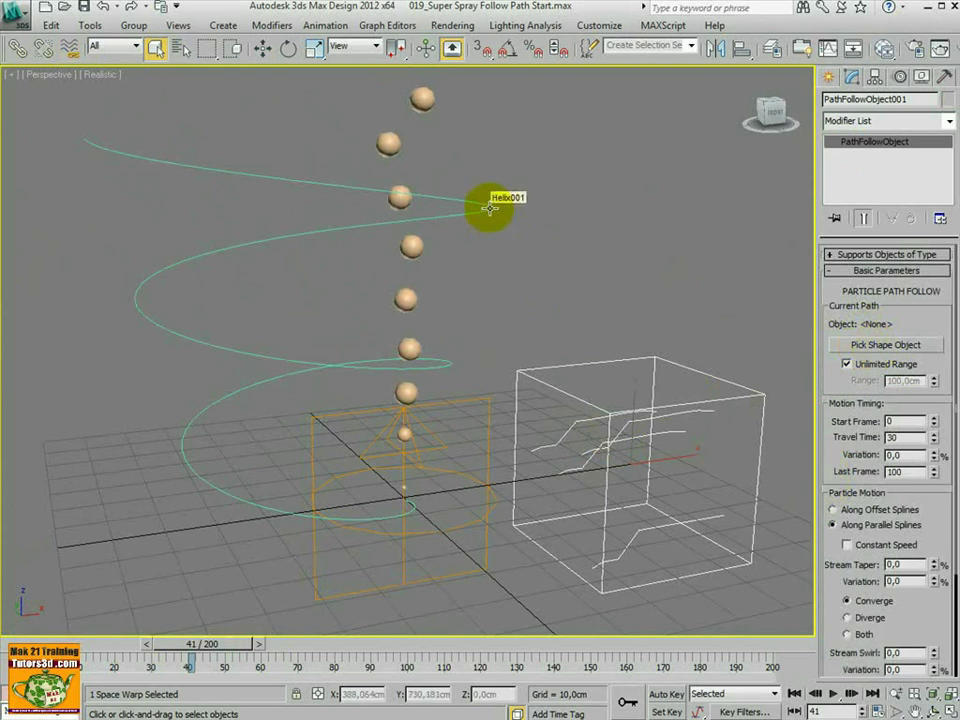
{"action": "left_click", "coordinate": [872, 344]}
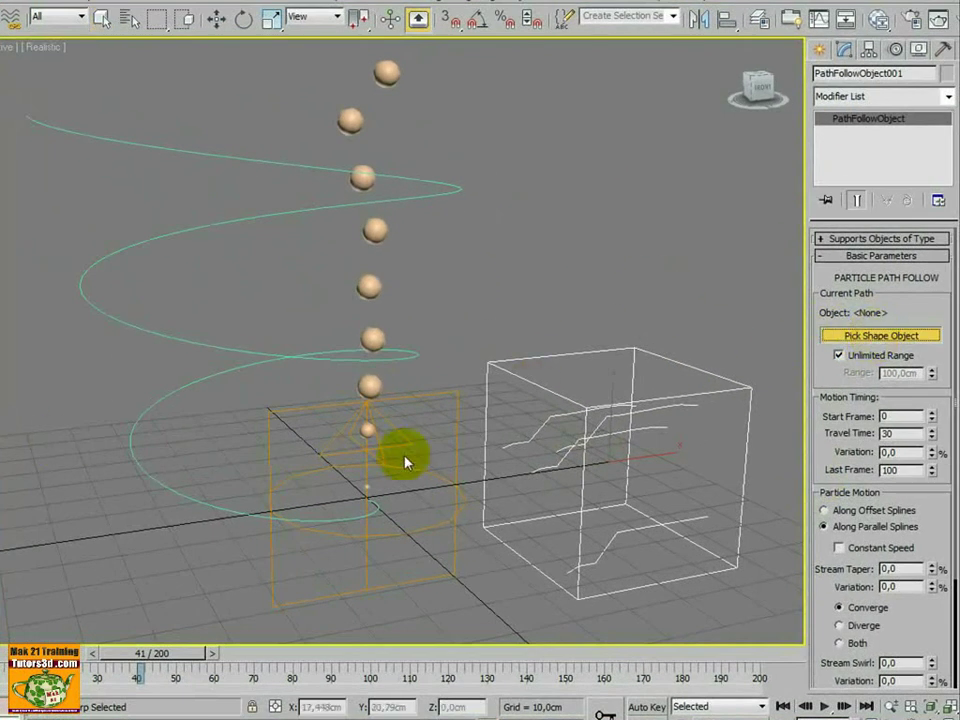
{"action": "left_click", "coordinate": [406, 356]}
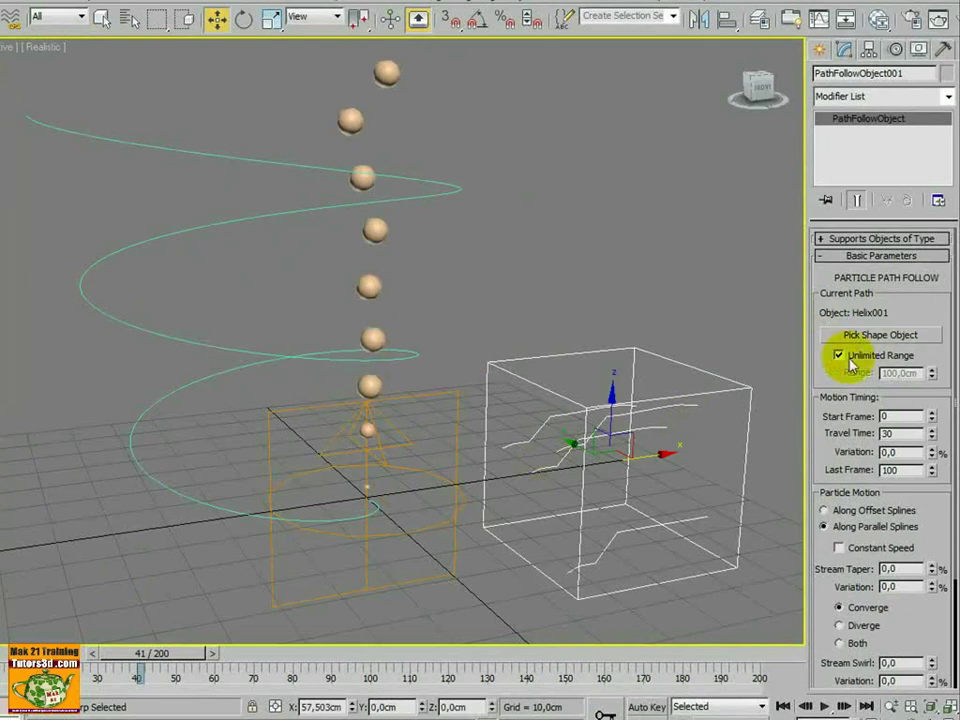
Scrub the animation past frame 63 and back to the start to check the particles' travel along the helix.
{"action": "left_click_drag", "start_coordinate": [831, 385], "coordinate": [845, 350]}
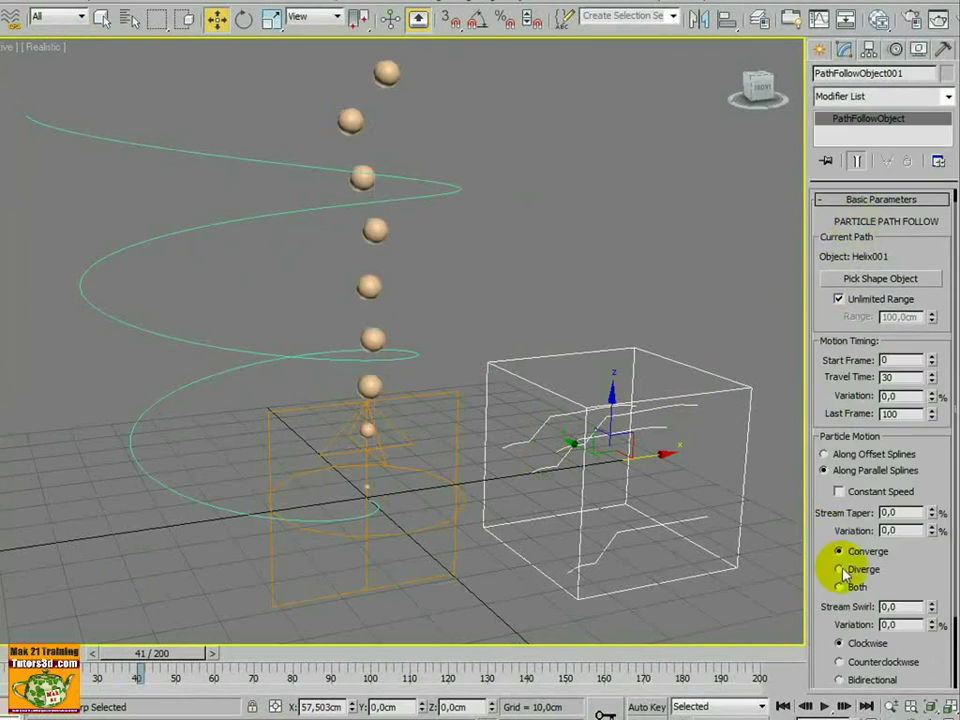
{"action": "left_click_drag", "start_coordinate": [150, 652], "coordinate": [241, 655]}
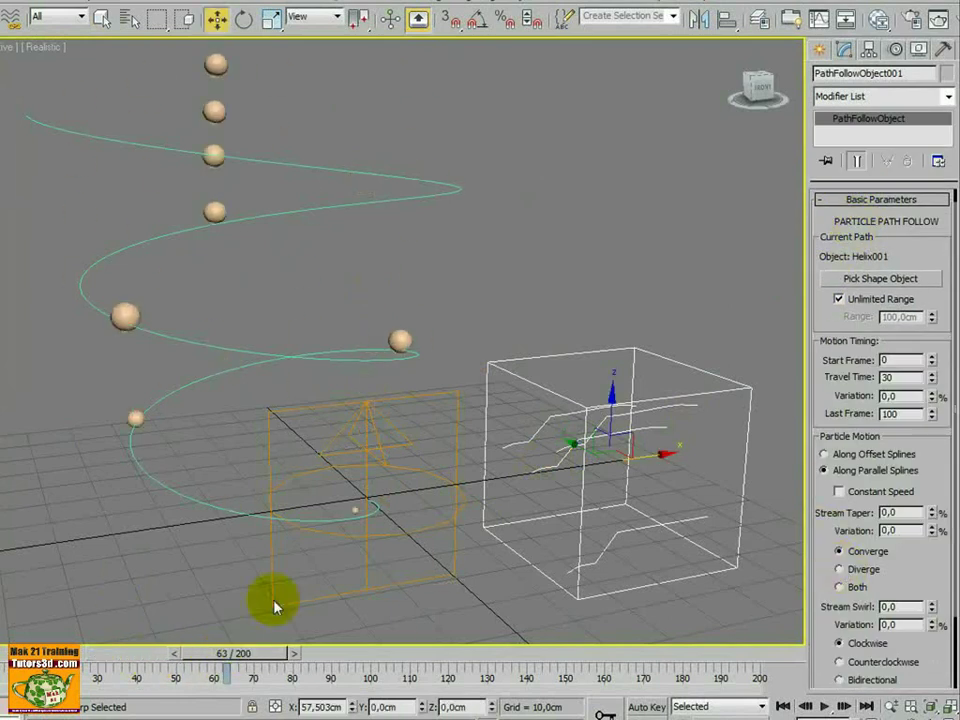
{"action": "scroll", "coordinate": [337, 536], "scroll_direction": "down", "scroll_amount": 3}
{"action": "middle_click_drag", "start_coordinate": [337, 536], "coordinate": [367, 603]}
{"action": "left_click_drag", "start_coordinate": [212, 655], "coordinate": [12, 645]}
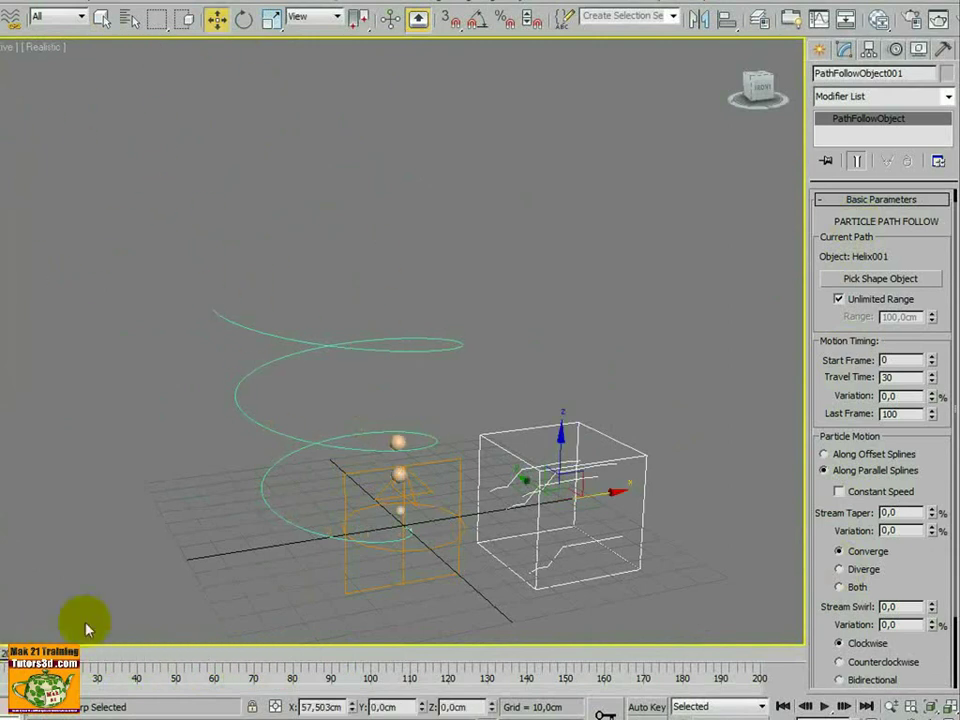
Examine up close where the particles emerge near the helix's lower end at the start of the animation.
{"action": "middle_click_drag", "start_coordinate": [198, 610], "coordinate": [253, 496]}
{"action": "scroll", "coordinate": [240, 552], "scroll_direction": "up", "scroll_amount": 4}
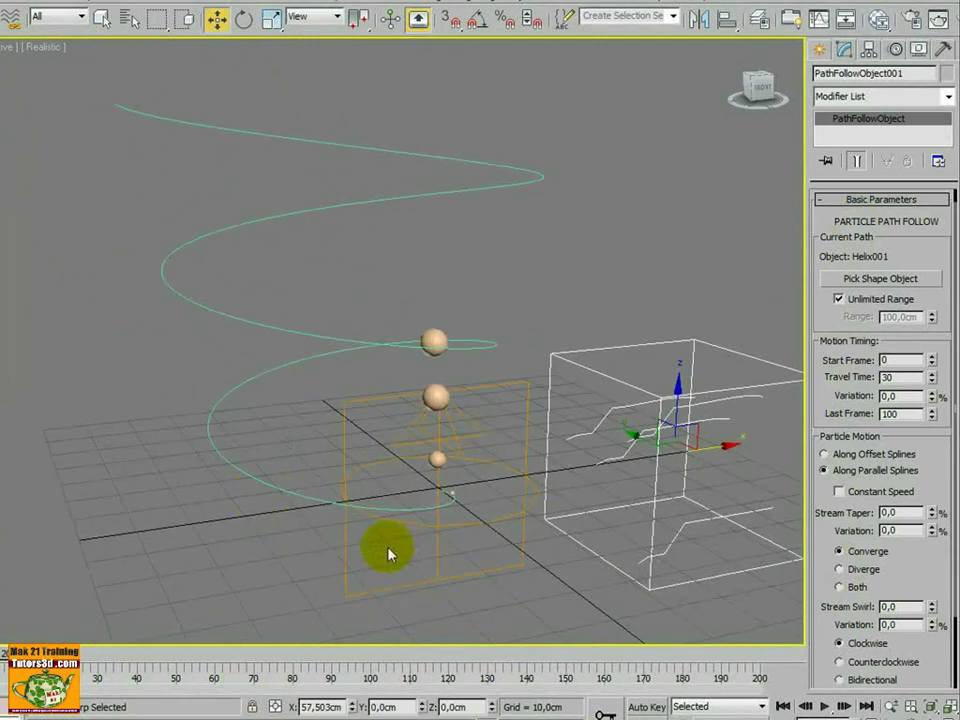
{"action": "scroll", "coordinate": [401, 521], "scroll_direction": "up", "scroll_amount": 6}
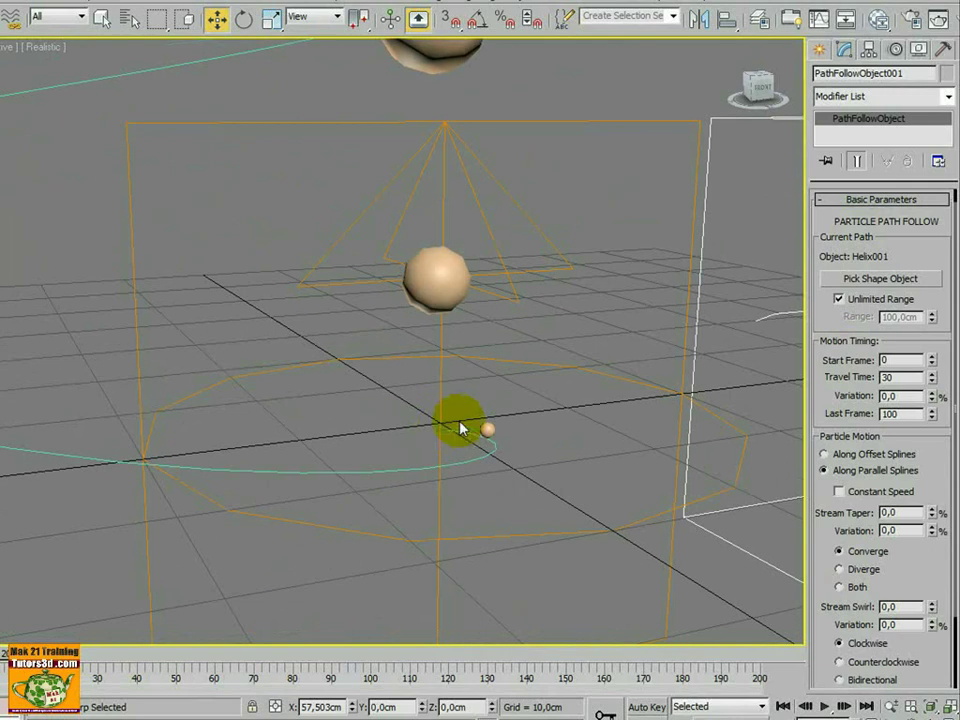
{"action": "mouse_move", "coordinate": [40, 655]}
{"action": "left_mouse_down"}
{"action": "mouse_move", "coordinate": [66, 654]}
{"action": "mouse_move", "coordinate": [38, 655]}
{"action": "left_mouse_up"}
{"action": "key", "text": "w"}
{"action": "scroll", "coordinate": [293, 480], "scroll_direction": "down", "scroll_amount": 8}
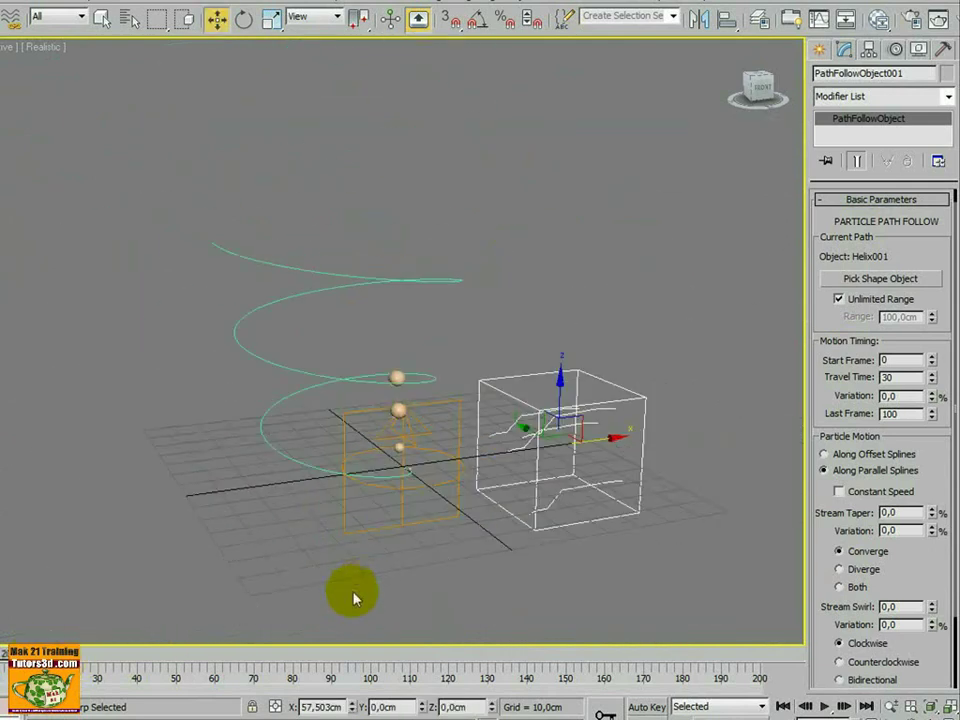
Scrub to about frame 26 to compare the particles' positions with the helix.
{"action": "left_click_drag", "start_coordinate": [97, 655], "coordinate": [135, 654]}
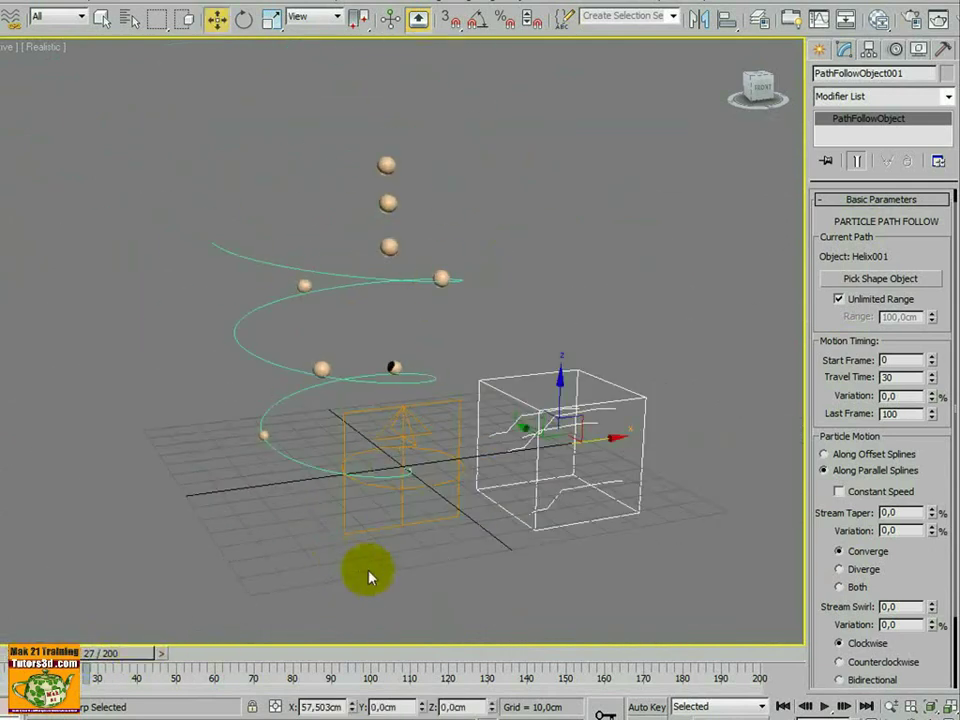
{"action": "middle_click_drag", "start_coordinate": [371, 574], "coordinate": [420, 510]}
{"action": "left_click_drag", "start_coordinate": [130, 683], "coordinate": [118, 653]}
{"action": "mouse_move", "coordinate": [393, 553]}
{"action": "middle_mouse_down"}
{"action": "mouse_move", "coordinate": [396, 563]}
{"action": "mouse_move", "coordinate": [377, 560]}
{"action": "middle_mouse_up"}
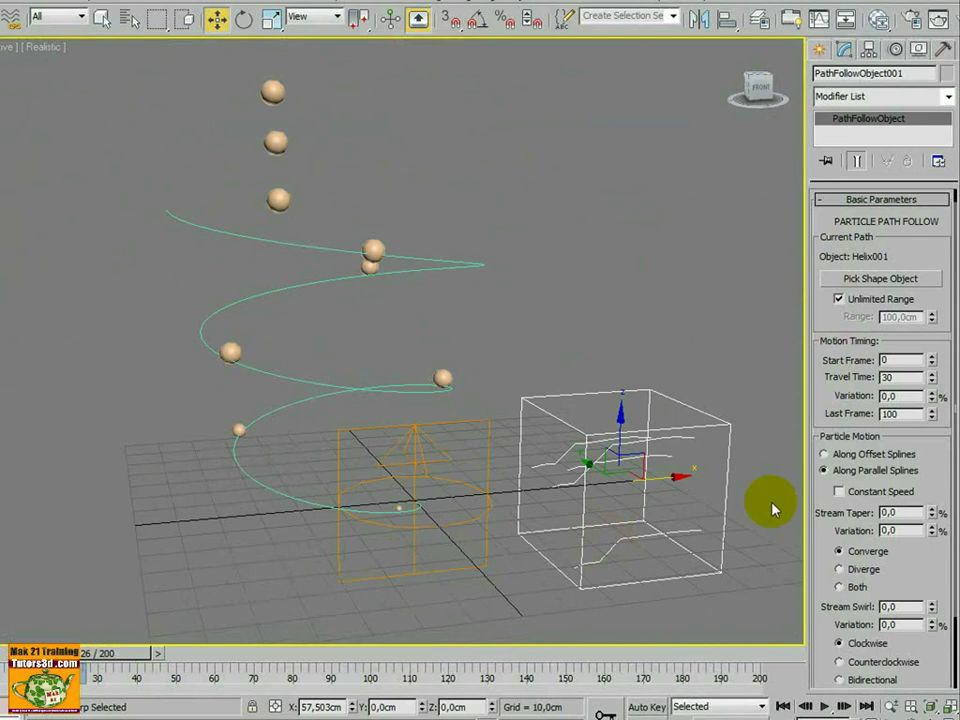
Set the Path Follow space warp's icon size to 5 cm.
{"action": "scroll", "coordinate": [829, 564], "scroll_direction": "down", "scroll_amount": 3}
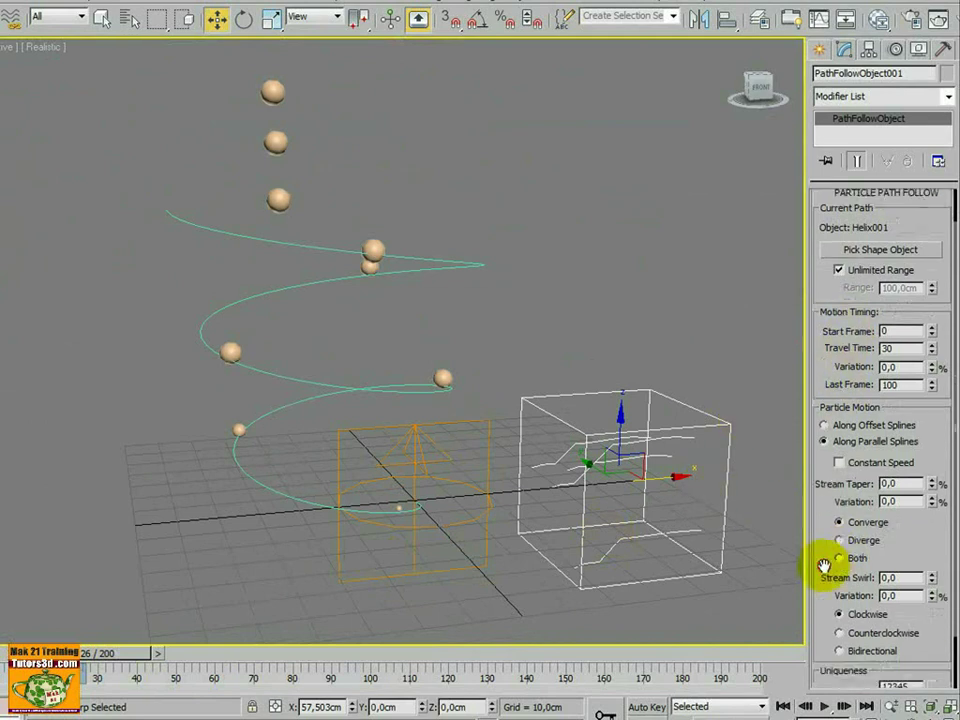
{"action": "left_click_drag", "start_coordinate": [915, 670], "coordinate": [825, 675]}
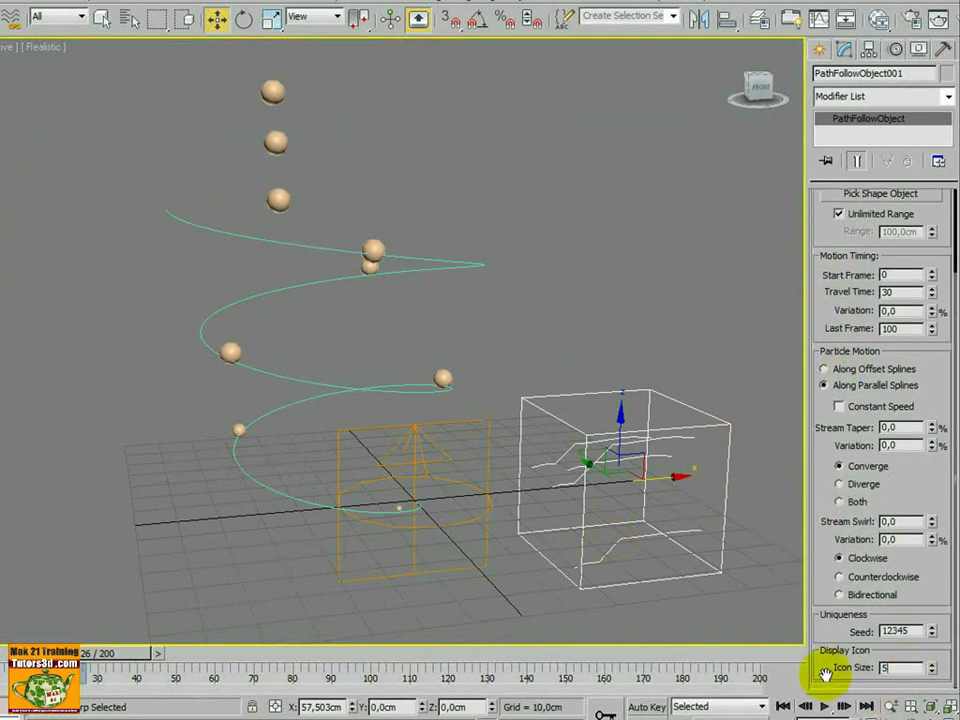
{"action": "key", "text": "Return"}
{"action": "scroll", "coordinate": [500, 530], "scroll_direction": "up", "scroll_amount": 2}
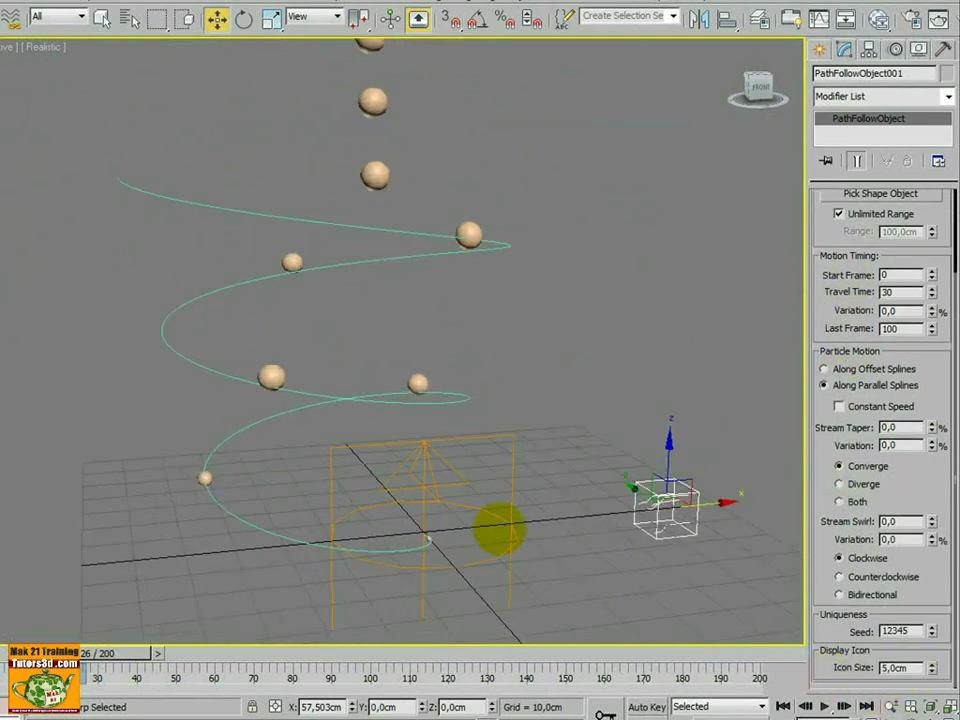
{"action": "middle_click_drag", "start_coordinate": [500, 527], "coordinate": [527, 503], "text": "alt"}
Scrub from the first frame past frame 100 and back to frame 70 to examine the effect of the motion timing settings.
{"action": "left_click_drag", "start_coordinate": [825, 232], "coordinate": [808, 420]}
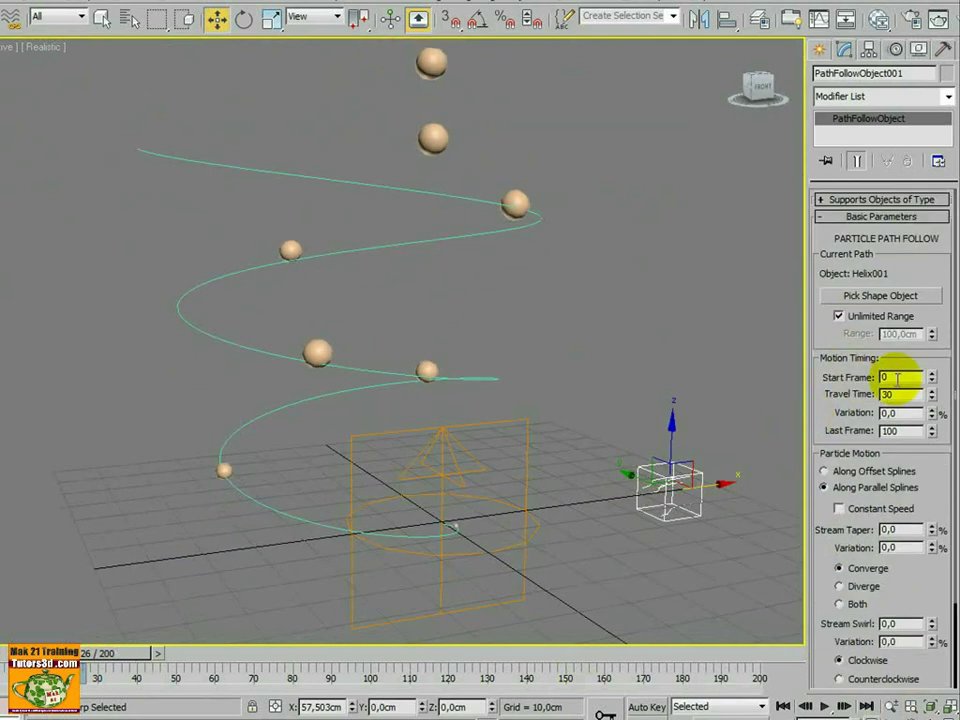
{"action": "left_click_drag", "start_coordinate": [111, 656], "coordinate": [35, 656]}
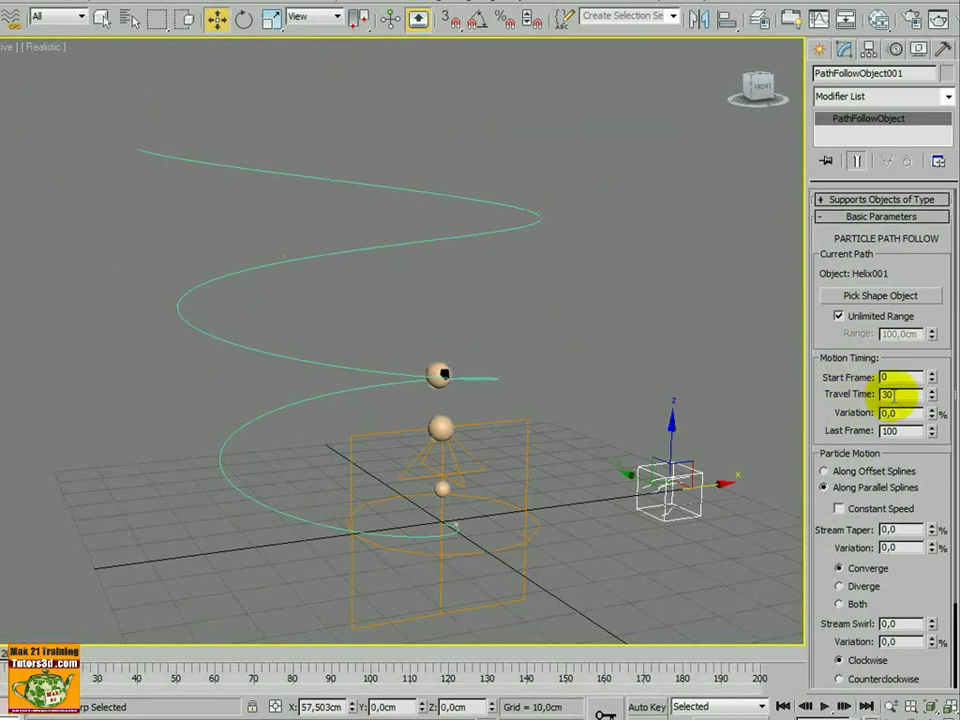
{"action": "left_click_drag", "start_coordinate": [22, 652], "coordinate": [165, 654]}
{"action": "key", "text": "r"}
{"action": "key", "text": "w"}
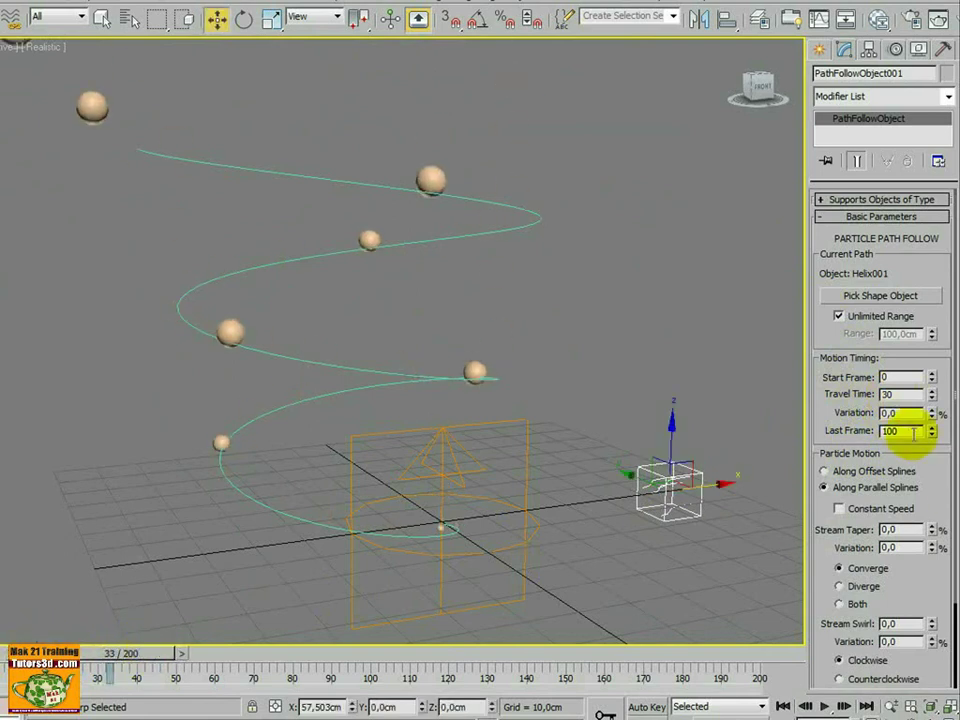
{"action": "left_click_drag", "start_coordinate": [147, 656], "coordinate": [253, 655]}
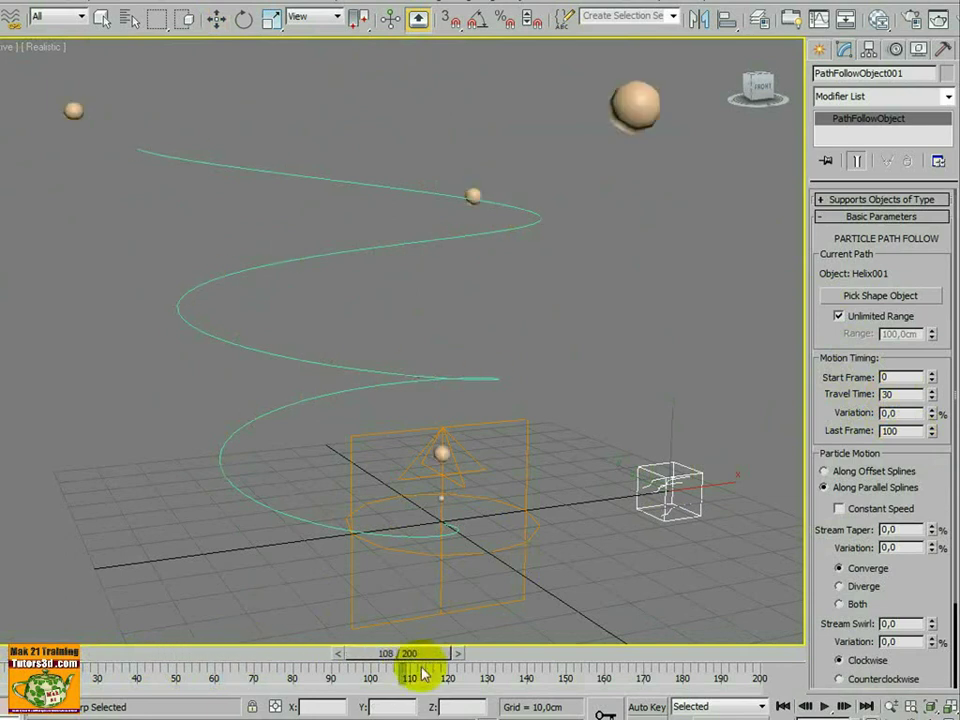
{"action": "left_click_drag", "start_coordinate": [423, 676], "coordinate": [287, 680]}
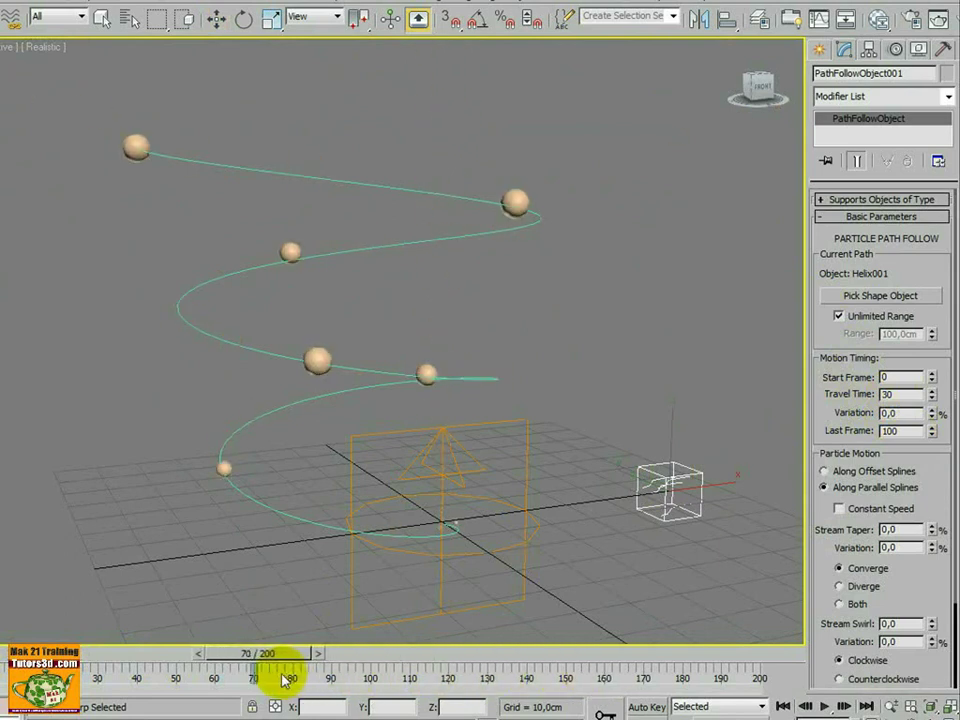
Set the Path Follow space warp's Last Frame to 200.
{"action": "key", "text": "w"}
{"action": "double_click", "coordinate": [905, 430]}
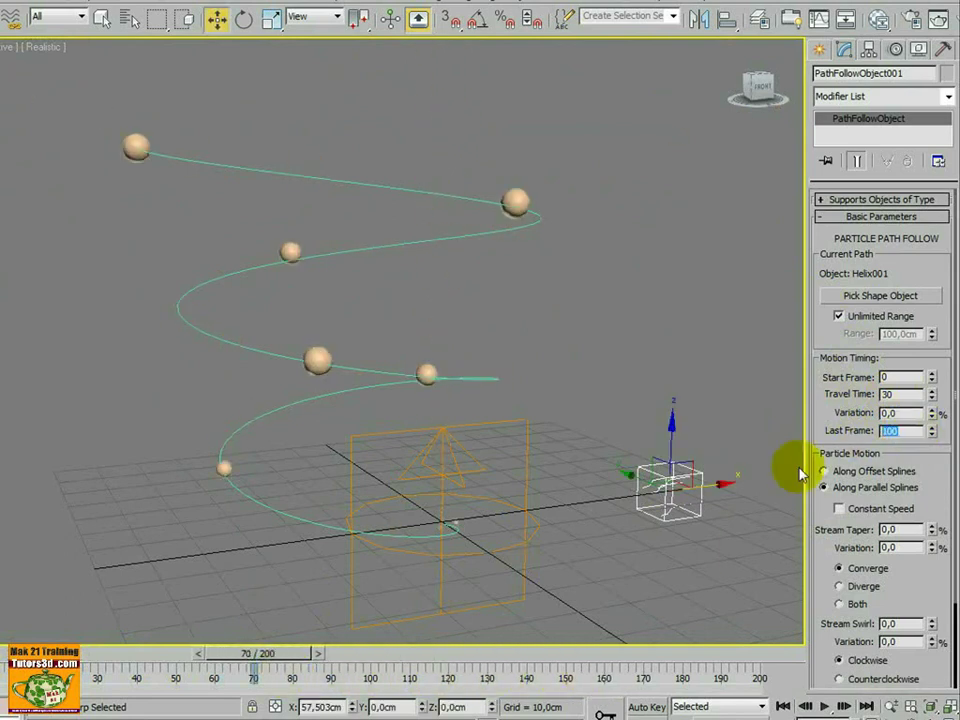
{"action": "key", "text": "Return"}
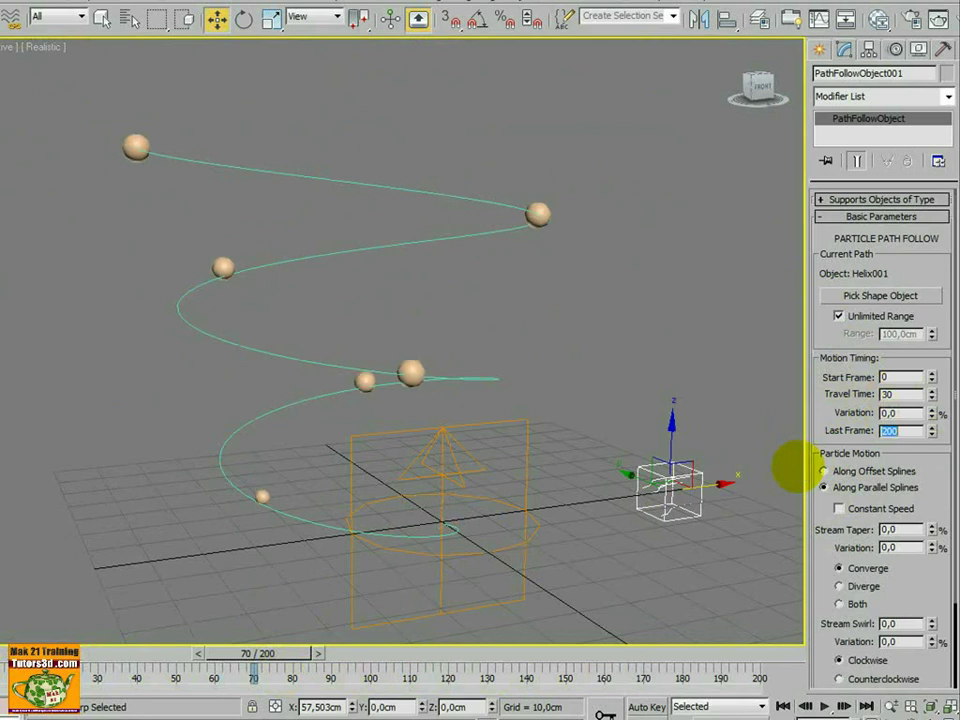
Scrub to frame 163 and back to frame 73 to check the particles' motion along and beyond the helix.
{"action": "left_click_drag", "start_coordinate": [268, 655], "coordinate": [603, 662]}
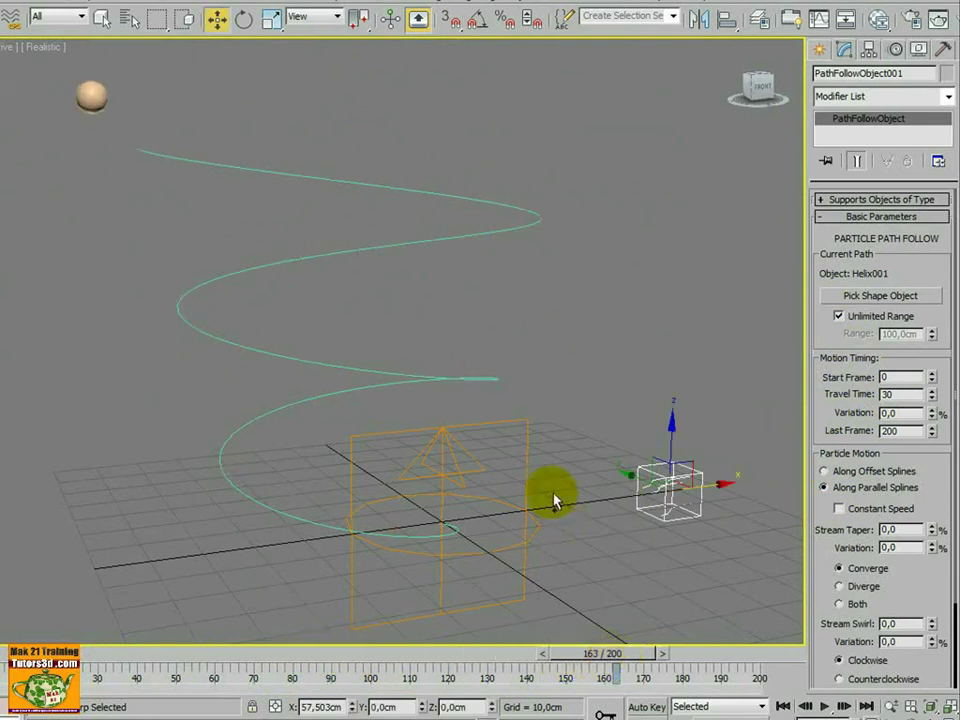
{"action": "middle_click_drag", "start_coordinate": [553, 497], "coordinate": [545, 623], "text": "ctrl+alt"}
{"action": "left_click_drag", "start_coordinate": [611, 662], "coordinate": [392, 506]}
{"action": "key", "text": "w"}
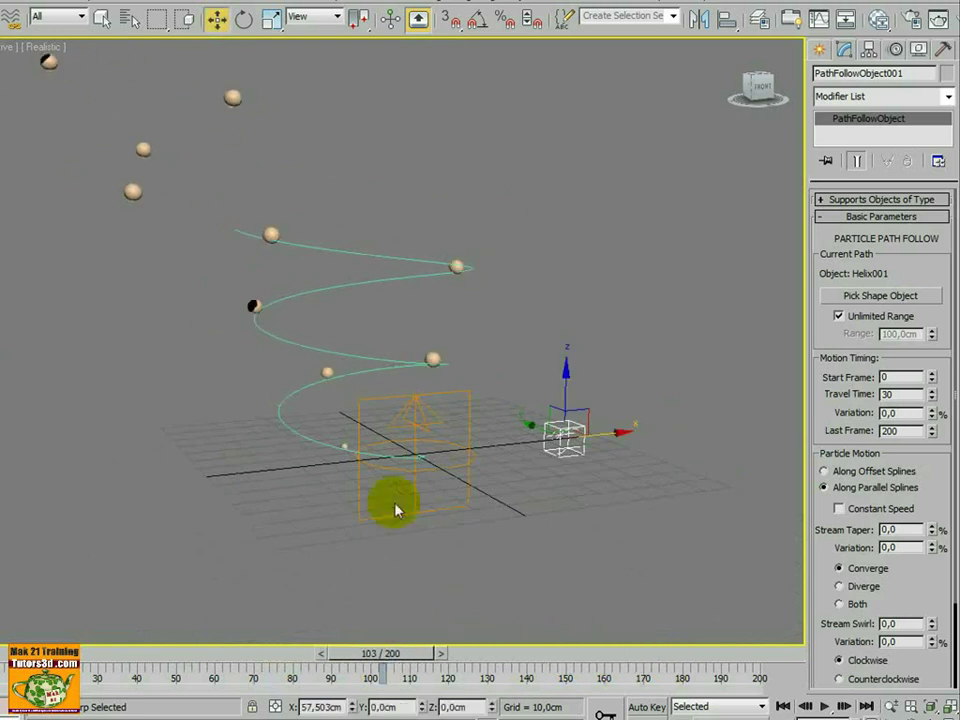
{"action": "scroll", "coordinate": [430, 512], "scroll_direction": "down", "scroll_amount": 3}
{"action": "left_click_drag", "start_coordinate": [400, 655], "coordinate": [268, 655]}
{"action": "key", "text": "w"}
{"action": "scroll", "coordinate": [346, 578], "scroll_direction": "up", "scroll_amount": 3}
{"action": "middle_click_drag", "start_coordinate": [346, 578], "coordinate": [409, 533]}
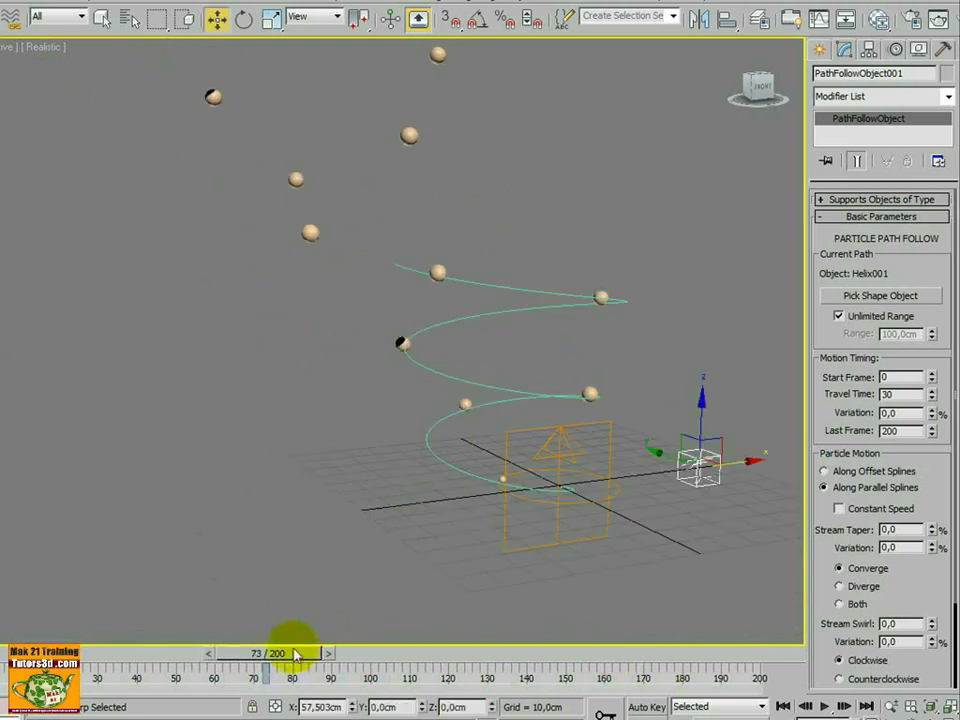
Return to frame 0, set the Path Follow Start Frame to -20, and inspect the particles around the helix.
{"action": "left_click_drag", "start_coordinate": [296, 655], "coordinate": [28, 648]}
{"action": "middle_click_drag", "start_coordinate": [397, 562], "coordinate": [386, 547]}
{"action": "scroll", "coordinate": [388, 547], "scroll_direction": "up", "scroll_amount": 3}
{"action": "middle_click_drag", "start_coordinate": [563, 558], "coordinate": [453, 494]}
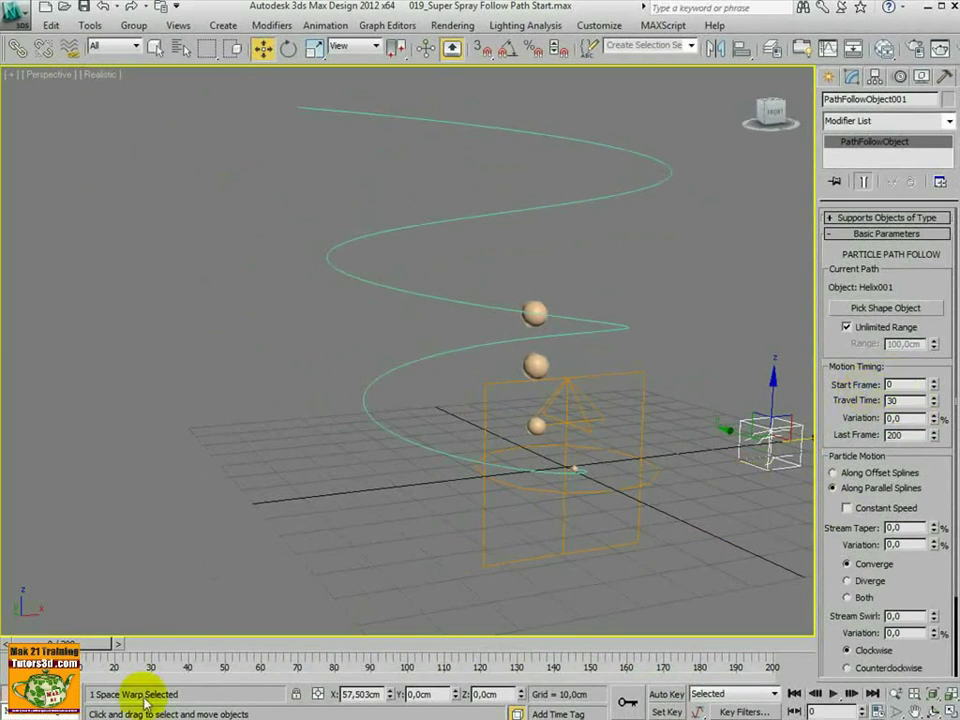
{"action": "left_click_drag", "start_coordinate": [93, 652], "coordinate": [89, 652]}
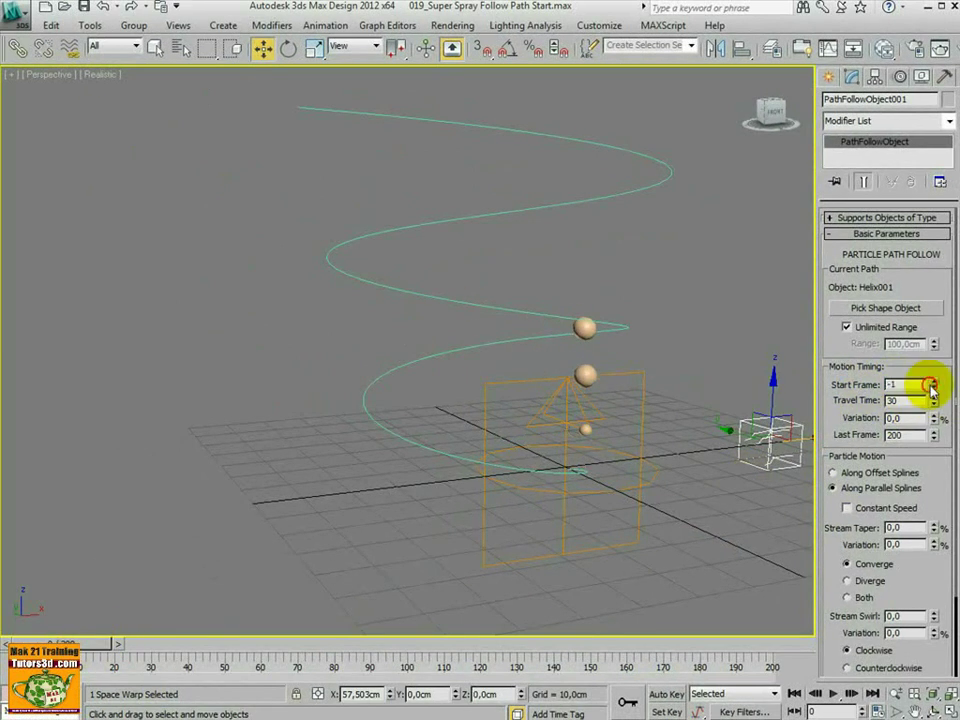
{"action": "left_click_drag", "start_coordinate": [928, 426], "coordinate": [926, 454]}
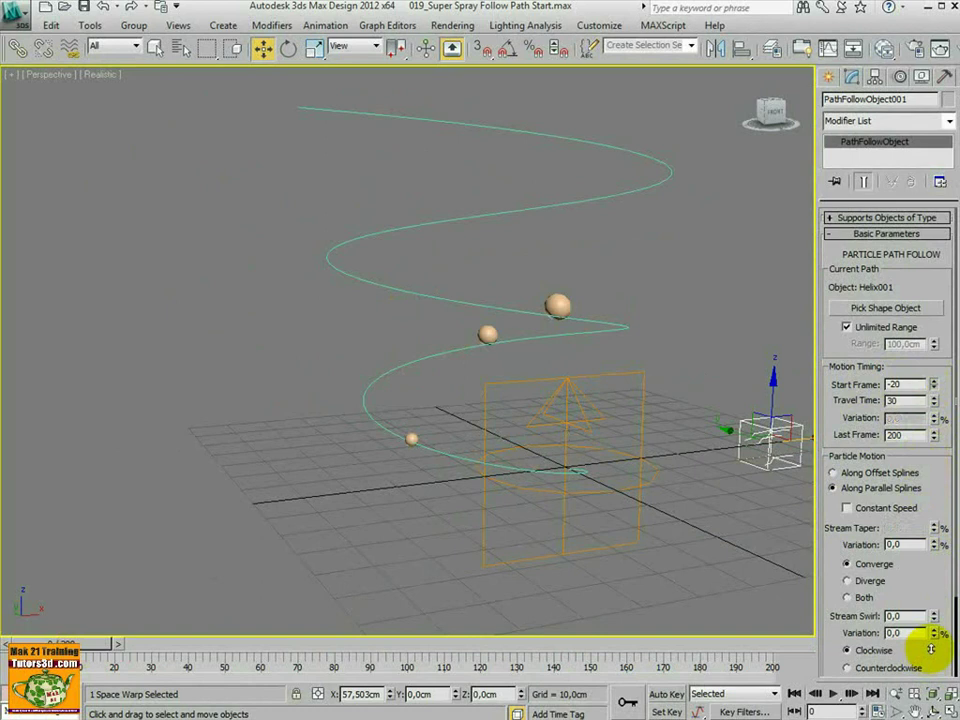
{"action": "left_click_drag", "start_coordinate": [45, 637], "coordinate": [95, 637]}
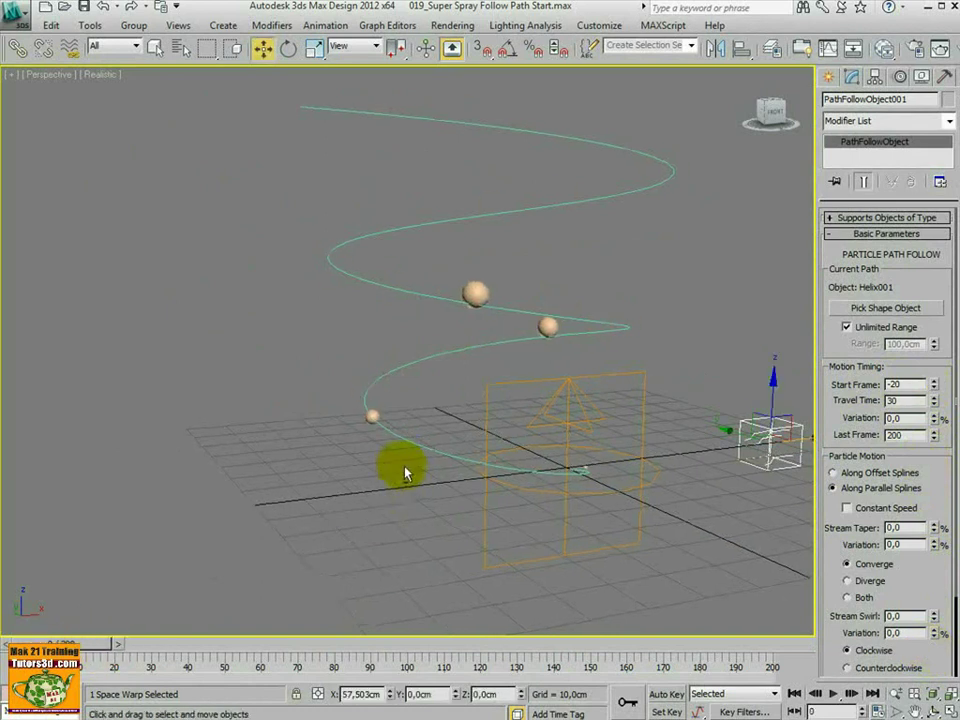
{"action": "middle_click_drag", "start_coordinate": [399, 467], "coordinate": [593, 338], "text": "alt"}
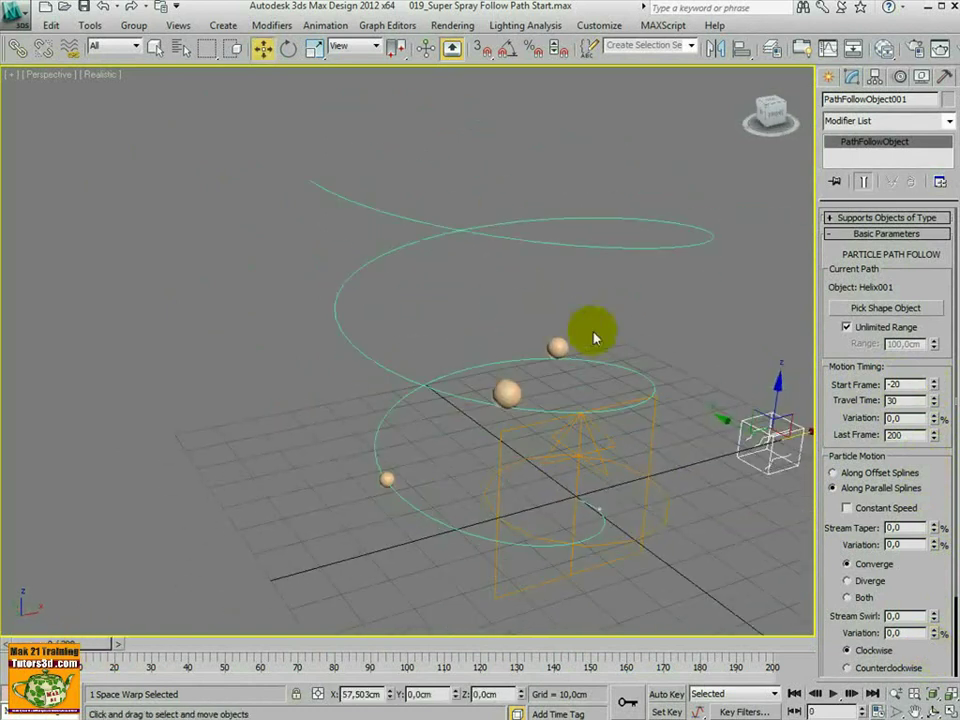
{"action": "middle_click_drag", "start_coordinate": [479, 497], "coordinate": [421, 465]}
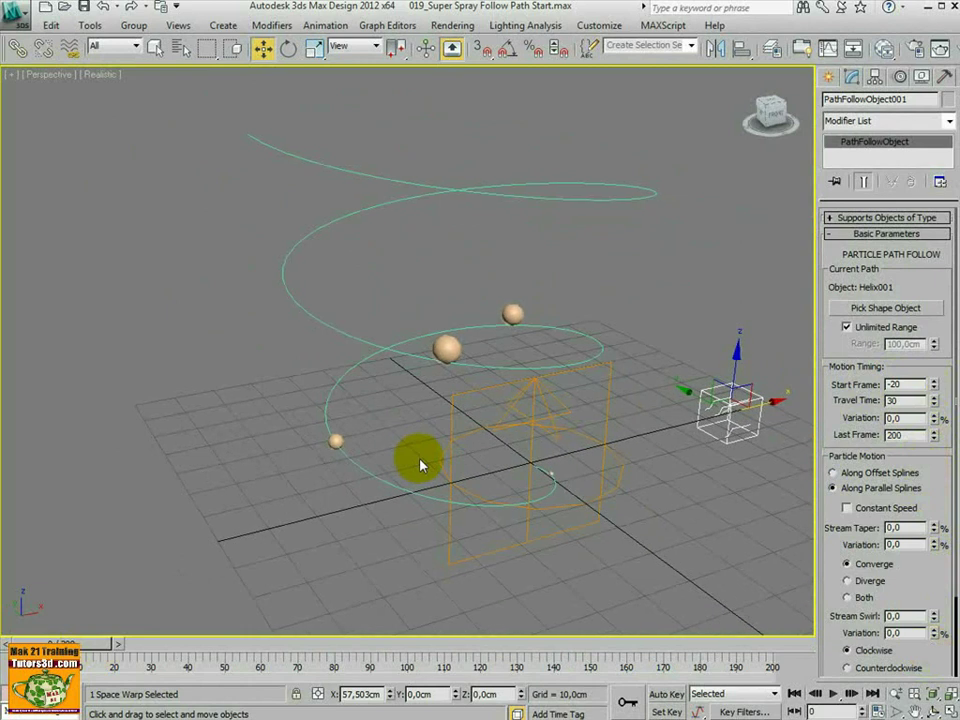
Try a Path Follow Travel Time of 32 and check the particles at frame 25.
{"action": "left_click", "coordinate": [934, 404]}
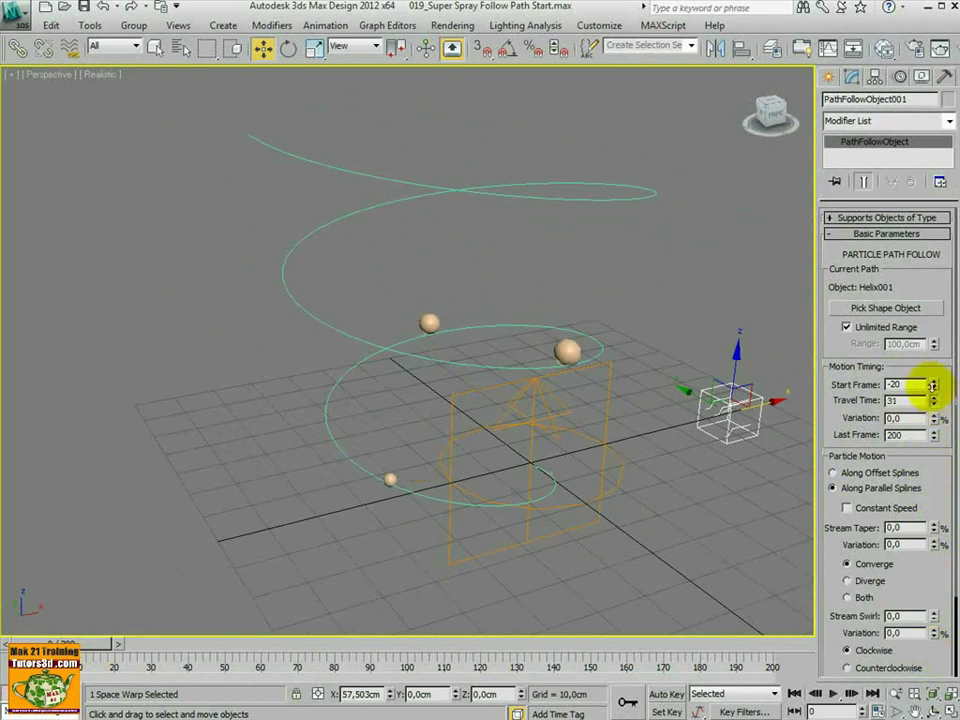
{"action": "left_click_drag", "start_coordinate": [930, 377], "coordinate": [930, 374]}
{"action": "left_click_drag", "start_coordinate": [113, 643], "coordinate": [203, 645]}
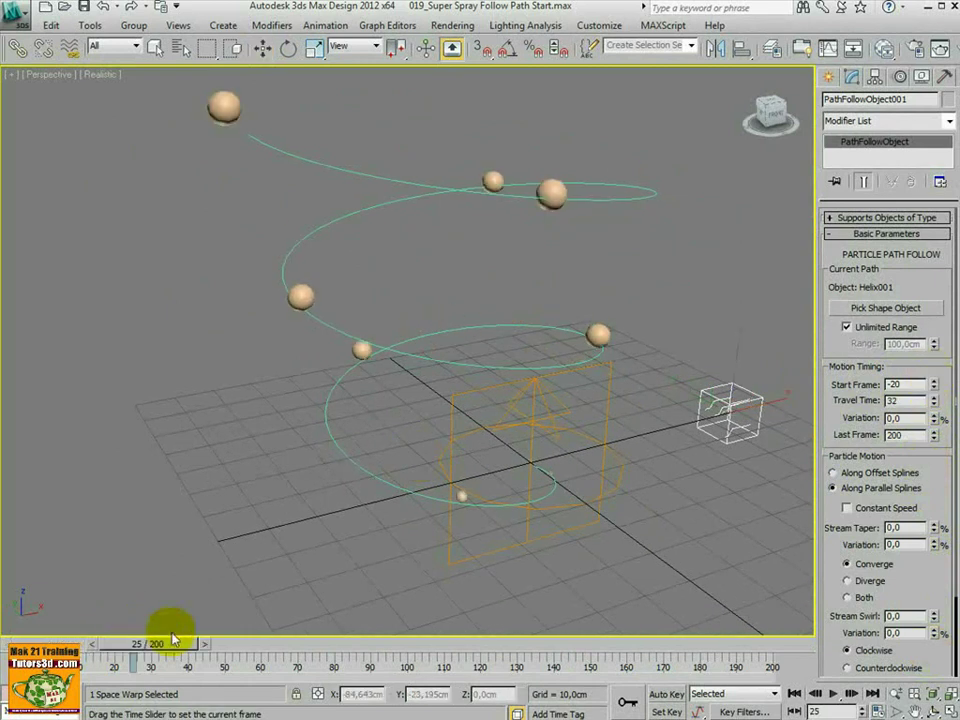
Try a Path Follow Travel Time of 100 and check the particles along the helix up to frame 165.
{"action": "left_click_drag", "start_coordinate": [913, 403], "coordinate": [850, 405]}
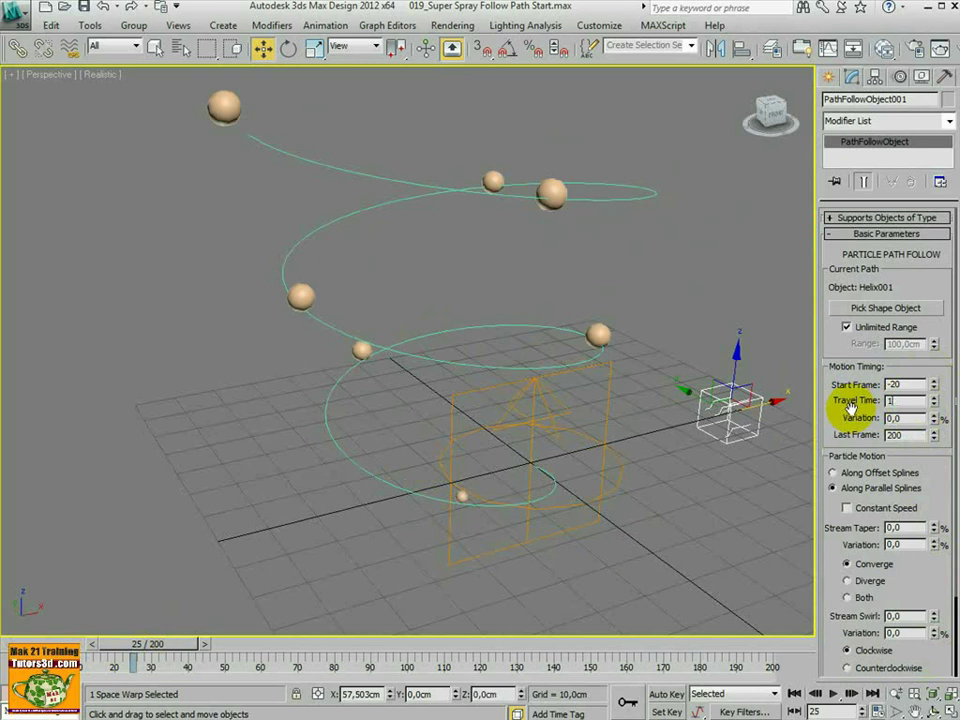
{"action": "key", "text": "Return"}
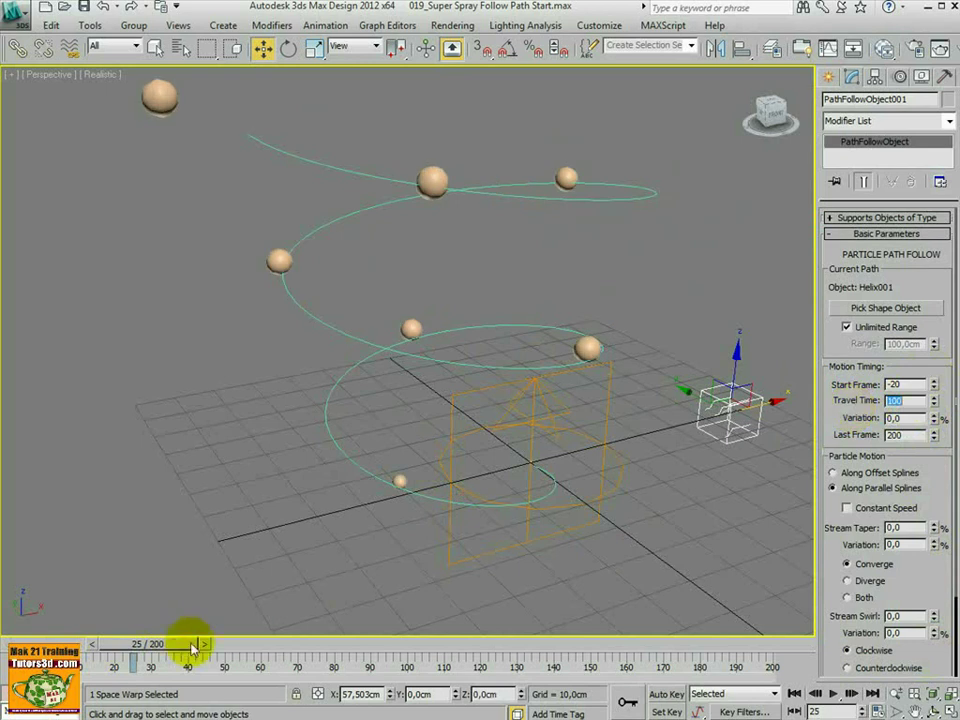
{"action": "left_click_drag", "start_coordinate": [193, 646], "coordinate": [650, 662]}
{"action": "scroll", "coordinate": [480, 602], "scroll_direction": "down", "scroll_amount": 5}
{"action": "key", "text": "w"}
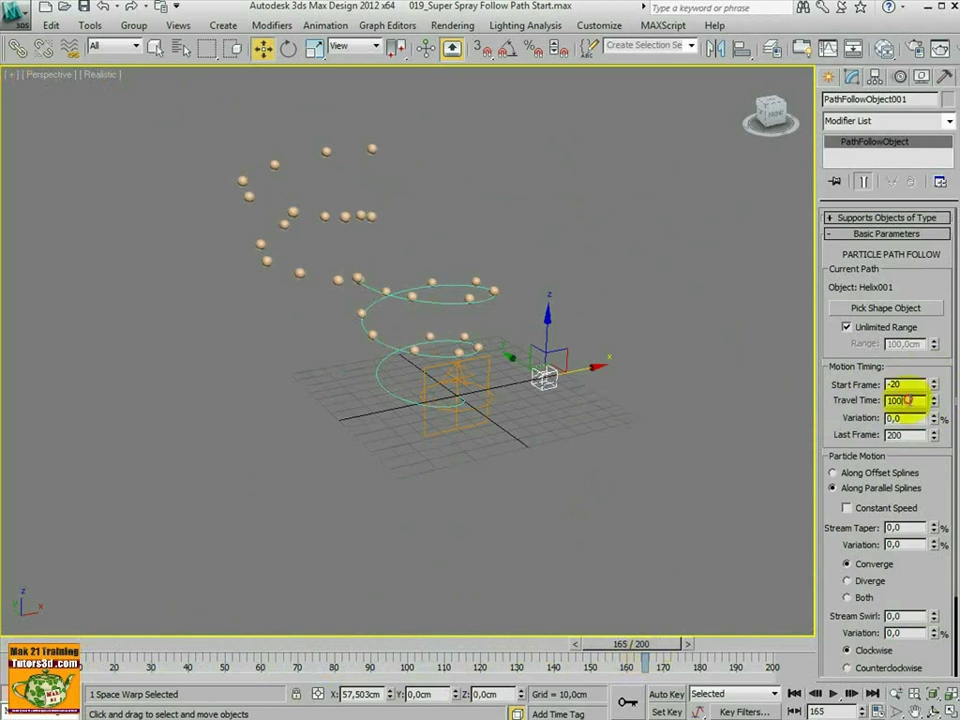
Set the Path Follow Travel Time to 200 and check the particles on the helix at frame 173.
{"action": "double_click", "coordinate": [907, 400]}
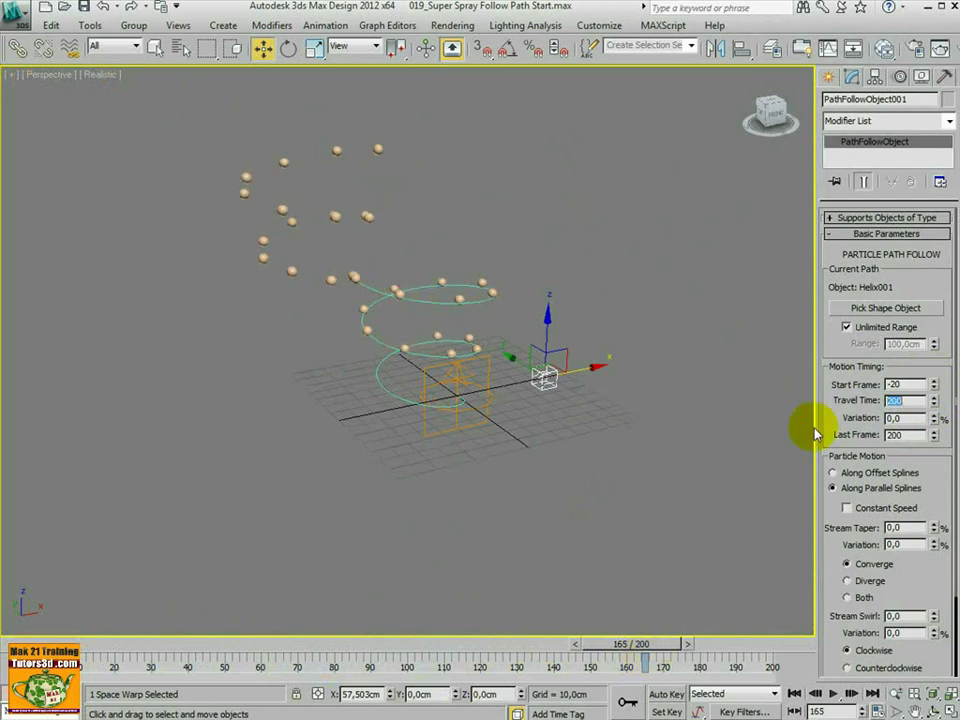
{"action": "left_click_drag", "start_coordinate": [645, 645], "coordinate": [662, 657]}
{"action": "key", "text": "w"}
{"action": "scroll", "coordinate": [568, 585], "scroll_direction": "up", "scroll_amount": 8}
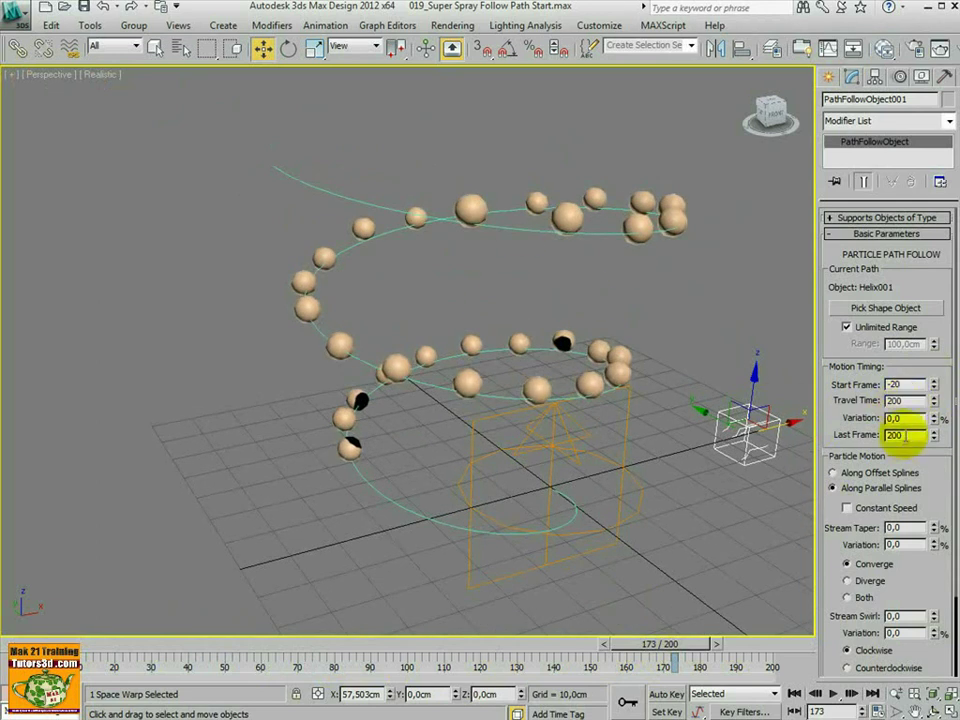
Try a Path Follow Last Frame of 100 and check the particles' behavior at frame 121.
{"action": "double_click", "coordinate": [888, 434]}
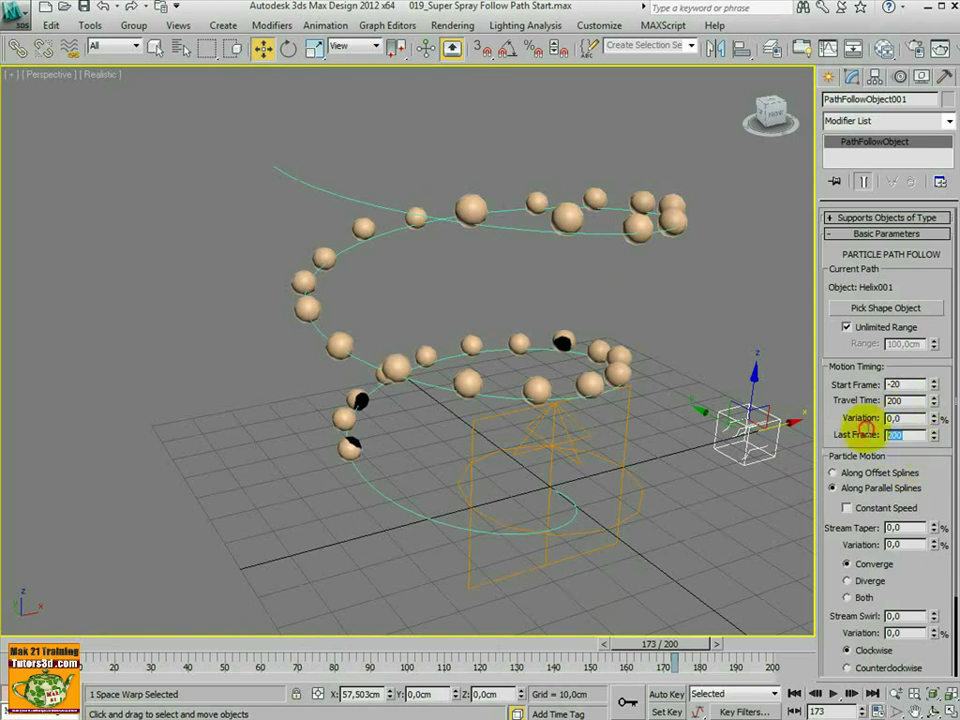
{"action": "type", "text": "100"}
{"action": "key", "text": "Return"}
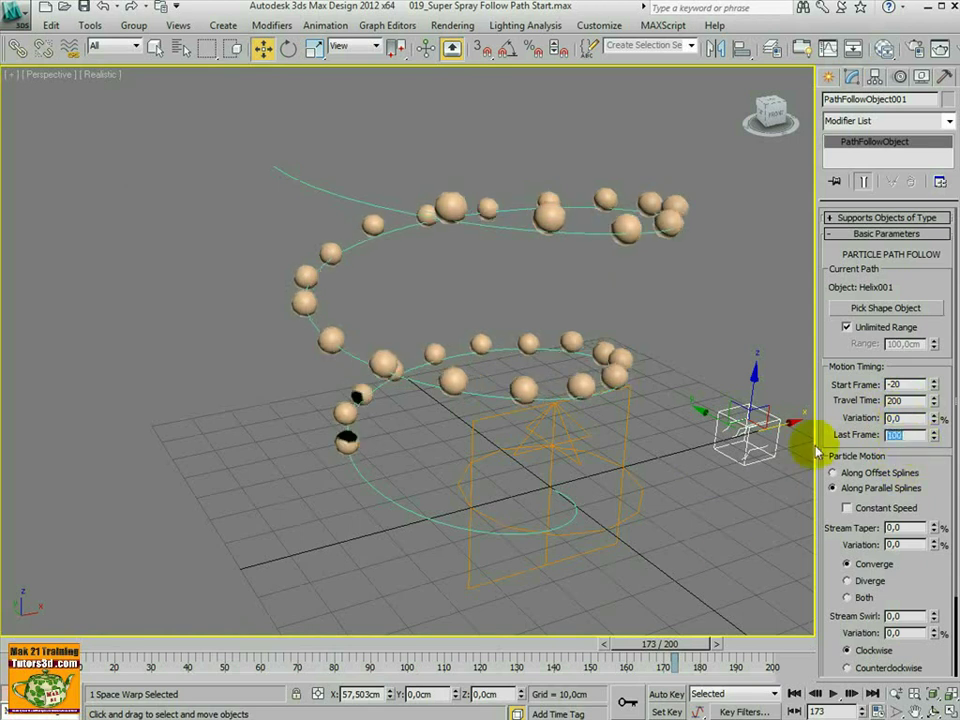
{"action": "left_click_drag", "start_coordinate": [686, 645], "coordinate": [510, 660]}
{"action": "key", "text": "w"}
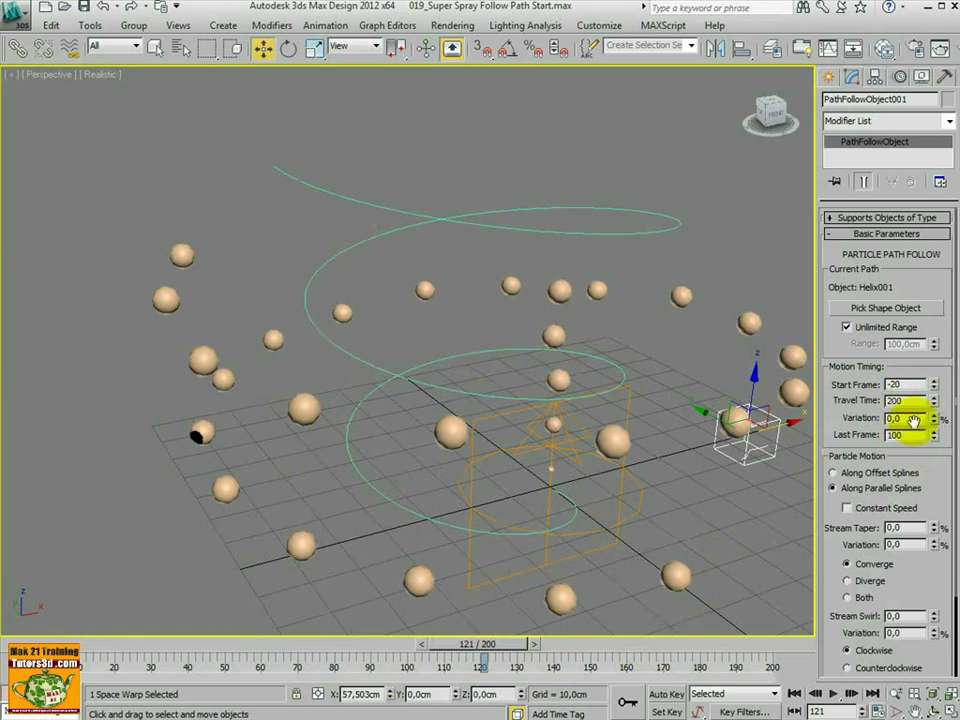
Restore the Path Follow Last Frame to 200 and check the particles at frame 164.
{"action": "key", "text": "Return"}
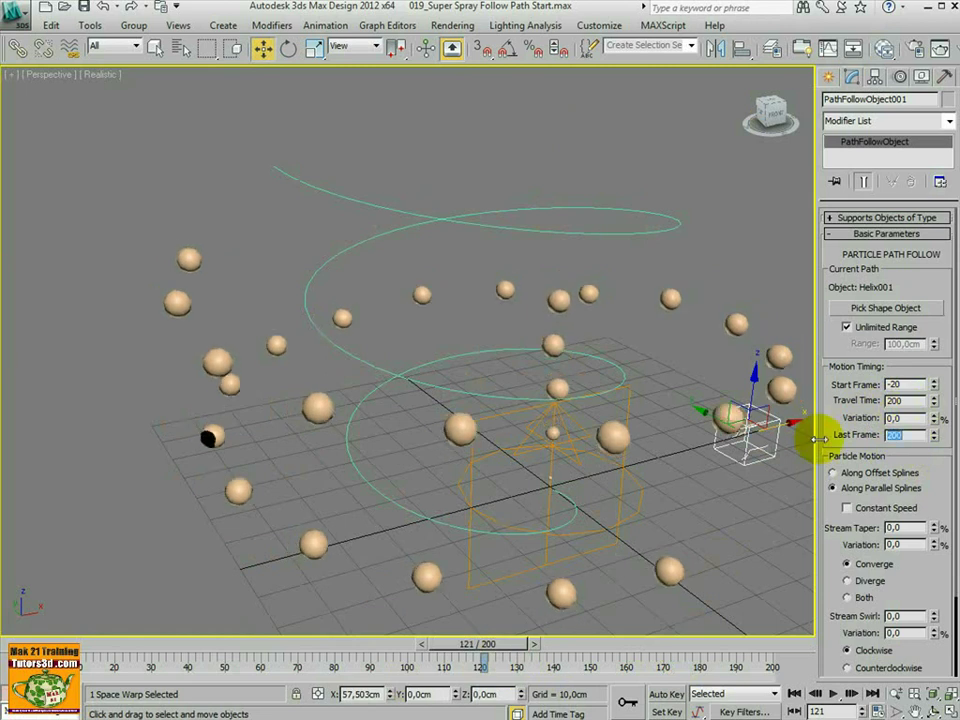
{"action": "left_click_drag", "start_coordinate": [480, 644], "coordinate": [640, 670]}
{"action": "key", "text": "w"}
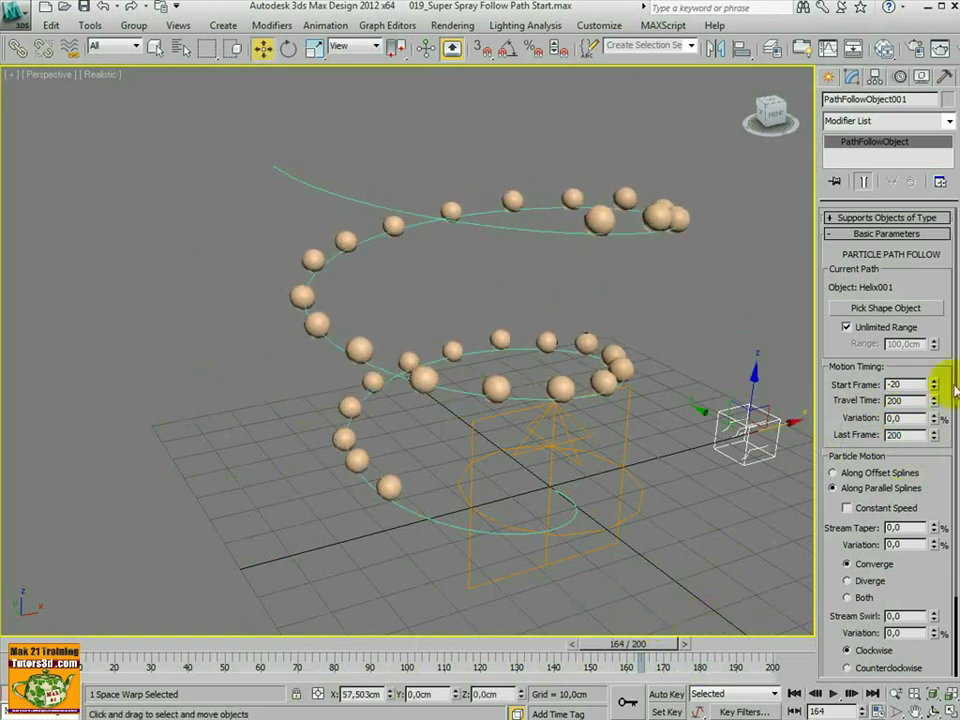
Compare Along Offset Splines with Along Parallel Splines particle motion at frame 164, finishing on Along Parallel Splines.
{"action": "left_click", "coordinate": [849, 477]}
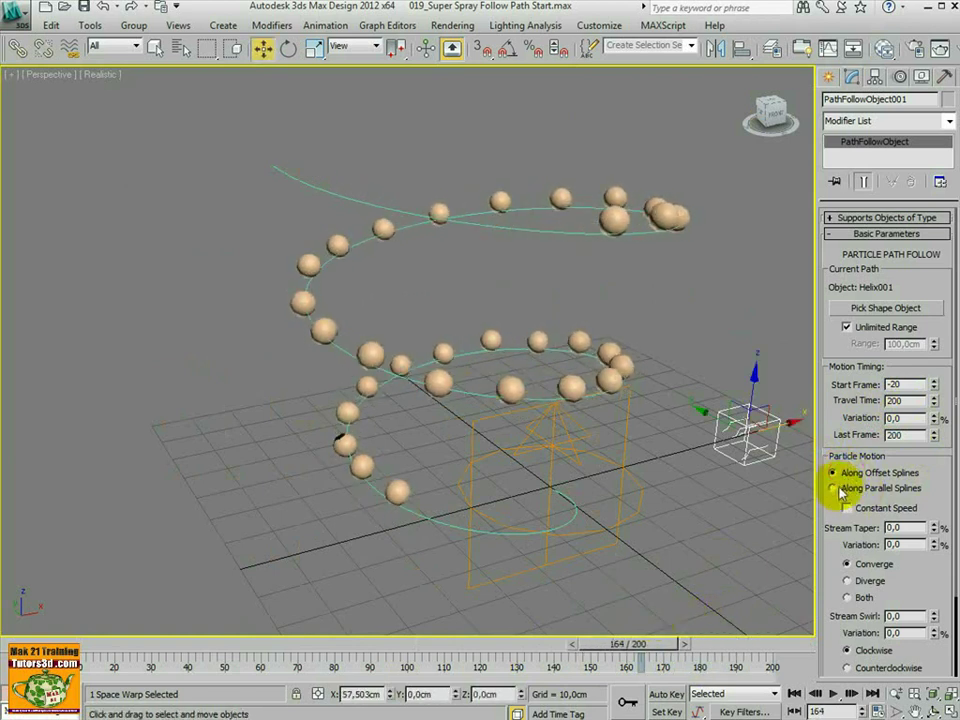
{"action": "left_click", "coordinate": [834, 488]}
{"action": "left_click", "coordinate": [838, 474]}
{"action": "left_click", "coordinate": [833, 490]}
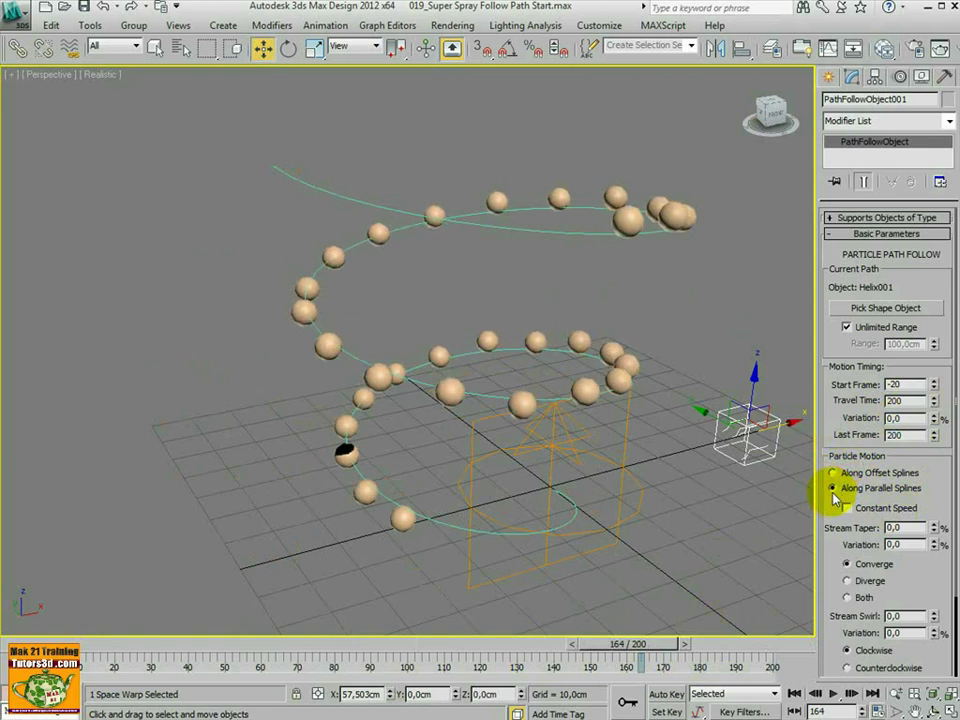
{"action": "left_click", "coordinate": [835, 474]}
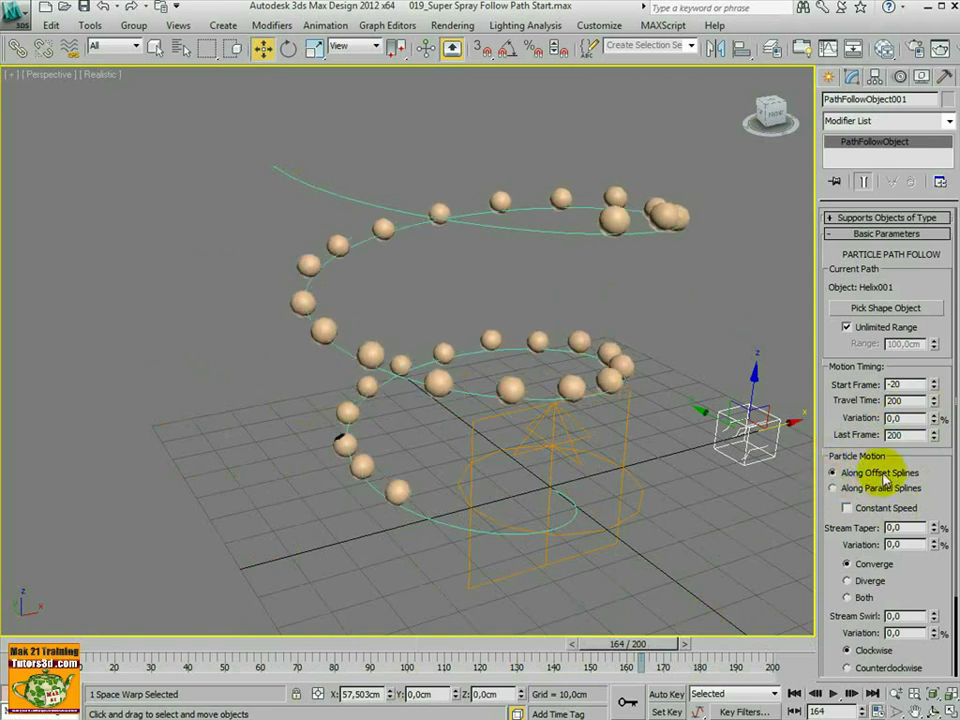
{"action": "left_click", "coordinate": [835, 489]}
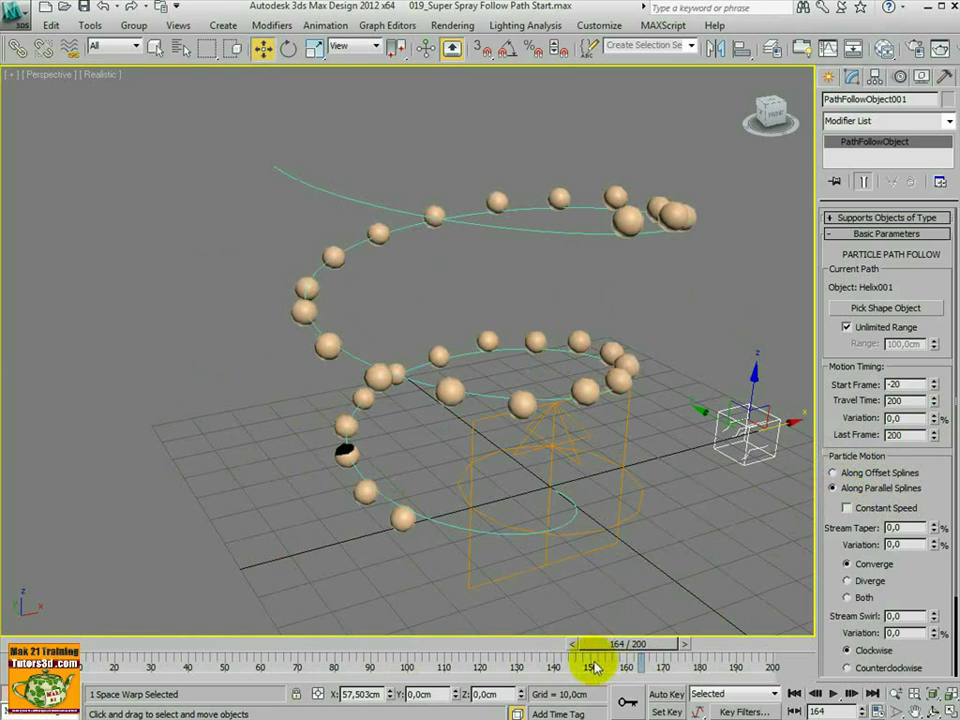
Scrub to frame 180, try Along Offset Splines again, and return to Along Parallel Splines.
{"action": "left_click_drag", "start_coordinate": [595, 667], "coordinate": [690, 650]}
{"action": "left_click", "coordinate": [835, 474]}
{"action": "key", "text": "w"}
{"action": "left_click", "coordinate": [873, 490]}
{"action": "key", "text": "w"}
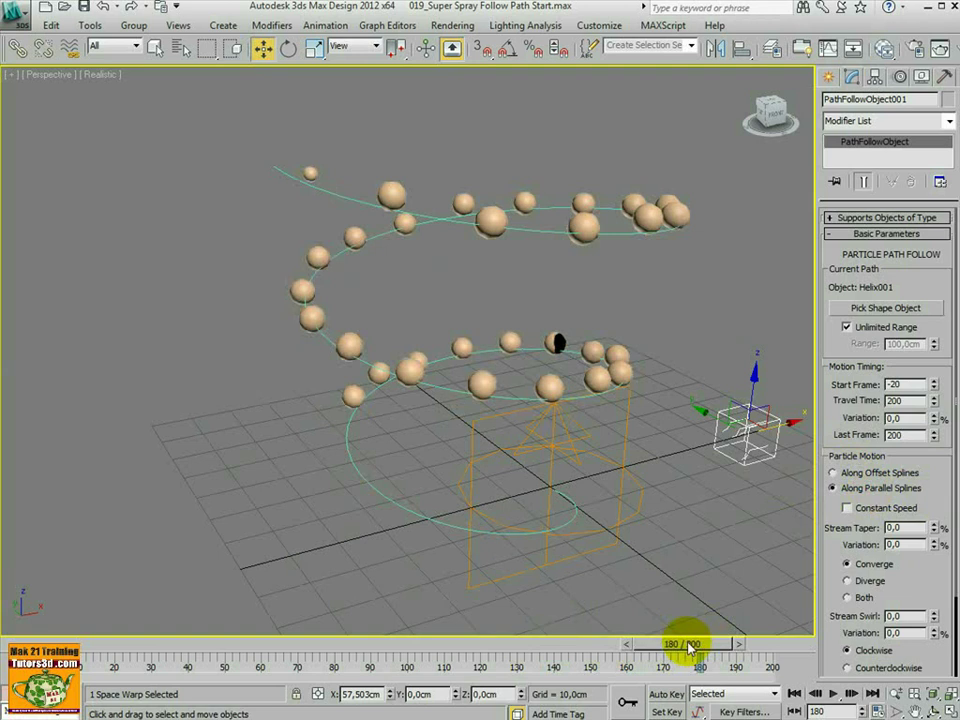
Enable Constant Speed for the particle motion and compare it with the setting off while scrubbing and playing the animation.
{"action": "left_click", "coordinate": [857, 511]}
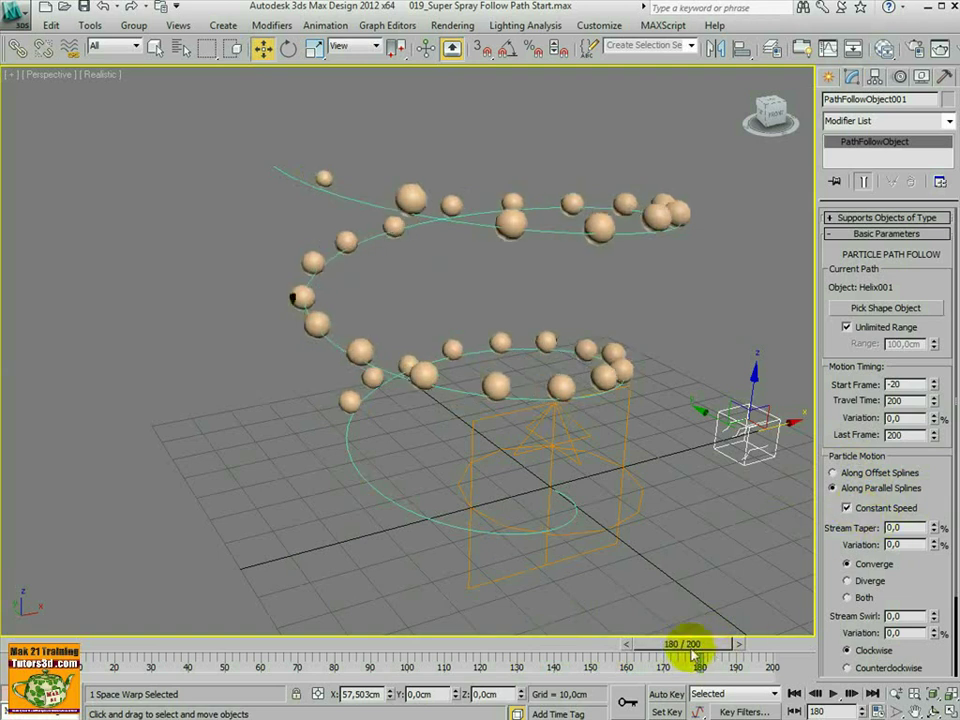
{"action": "left_click_drag", "start_coordinate": [690, 645], "coordinate": [441, 657]}
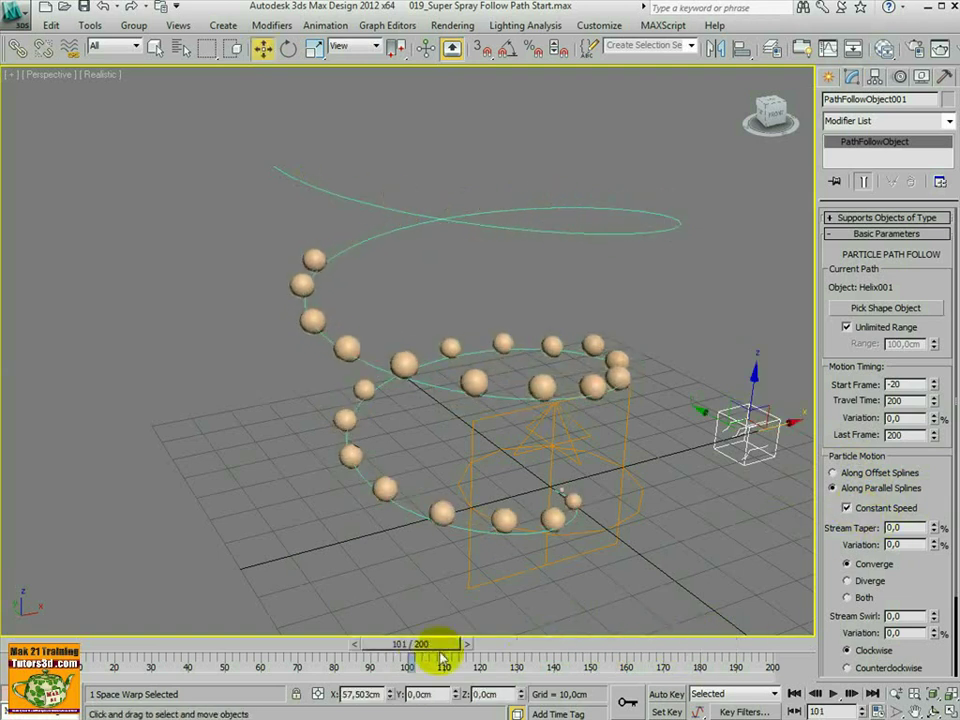
{"action": "left_click", "coordinate": [833, 693]}
{"action": "left_click", "coordinate": [857, 510]}
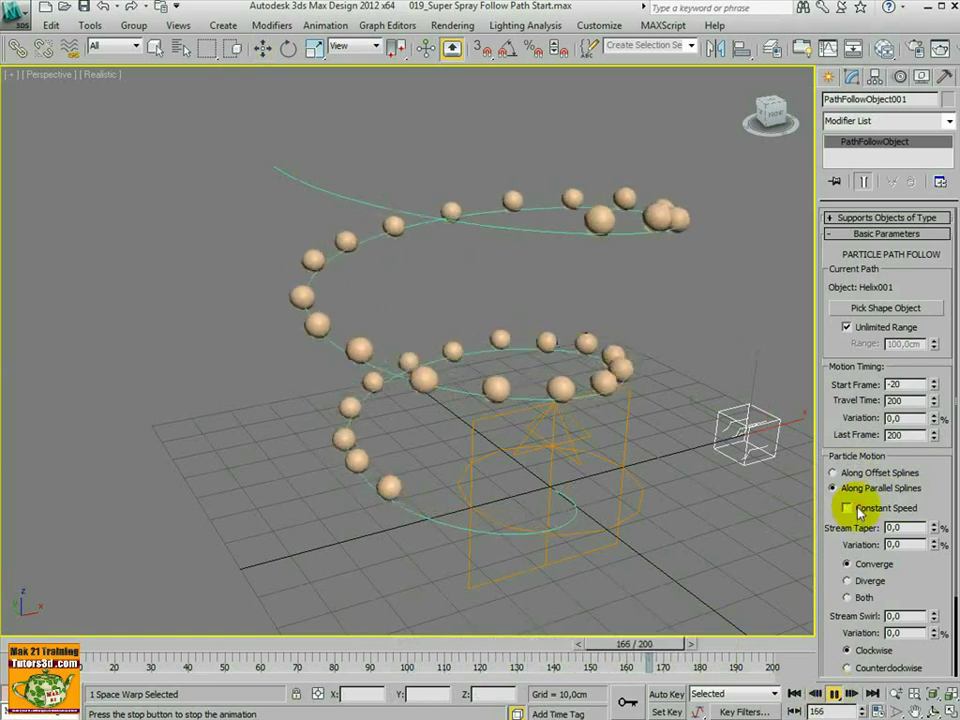
{"action": "left_click", "coordinate": [850, 509]}
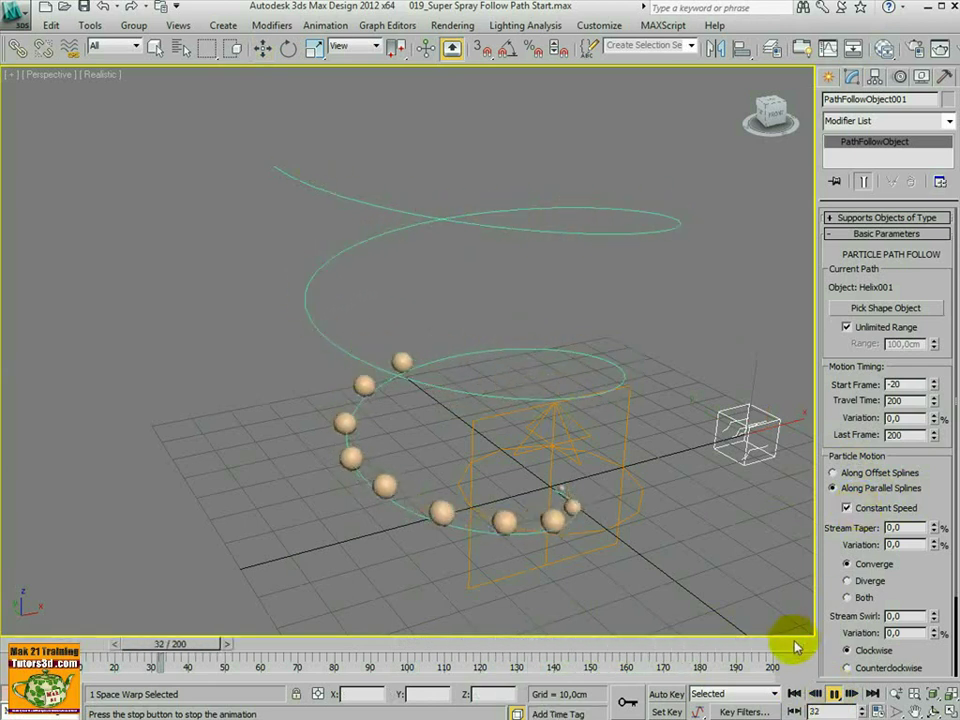
{"action": "left_click", "coordinate": [833, 693]}
{"action": "key", "text": "w"}
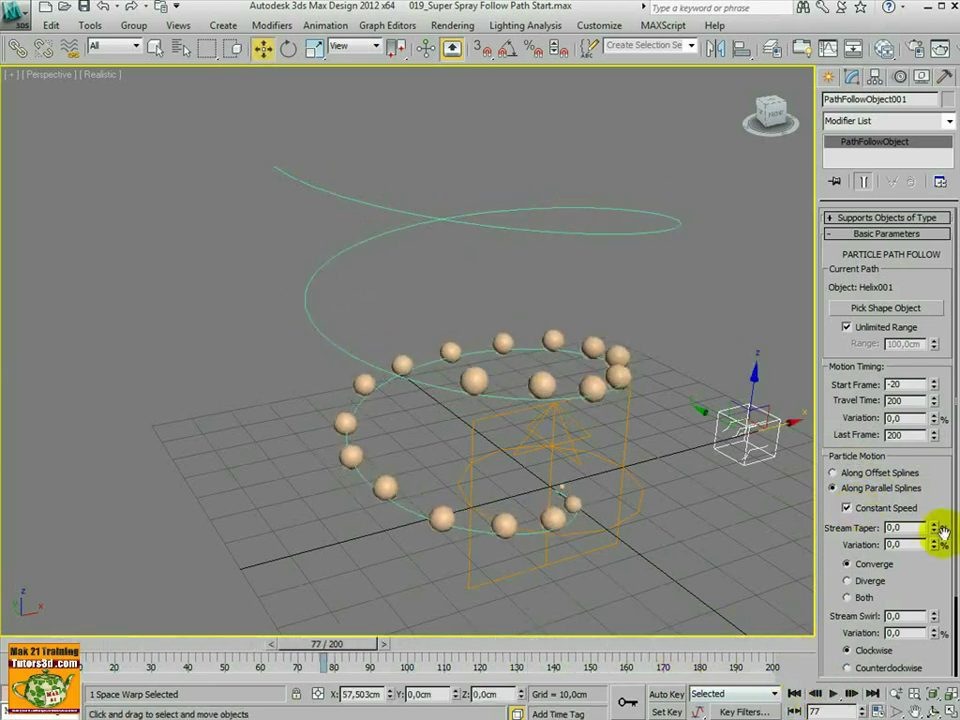
Try the Stream Taper value and its alternative taper directions at frame 135, returning to 0,0 and Converge.
{"action": "mouse_move", "coordinate": [935, 530]}
{"action": "left_mouse_down"}
{"action": "mouse_move", "coordinate": [927, 493]}
{"action": "mouse_move", "coordinate": [931, 545]}
{"action": "mouse_move", "coordinate": [926, 499]}
{"action": "mouse_move", "coordinate": [926, 539]}
{"action": "left_mouse_up"}
{"action": "left_click_drag", "start_coordinate": [330, 644], "coordinate": [537, 705]}
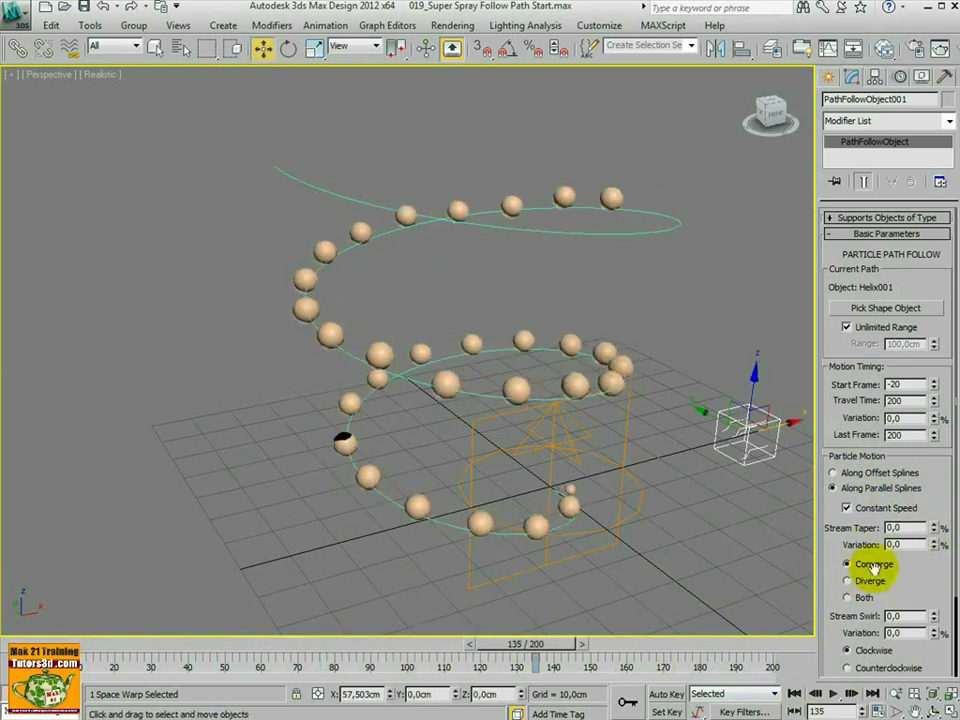
{"action": "left_click", "coordinate": [862, 584]}
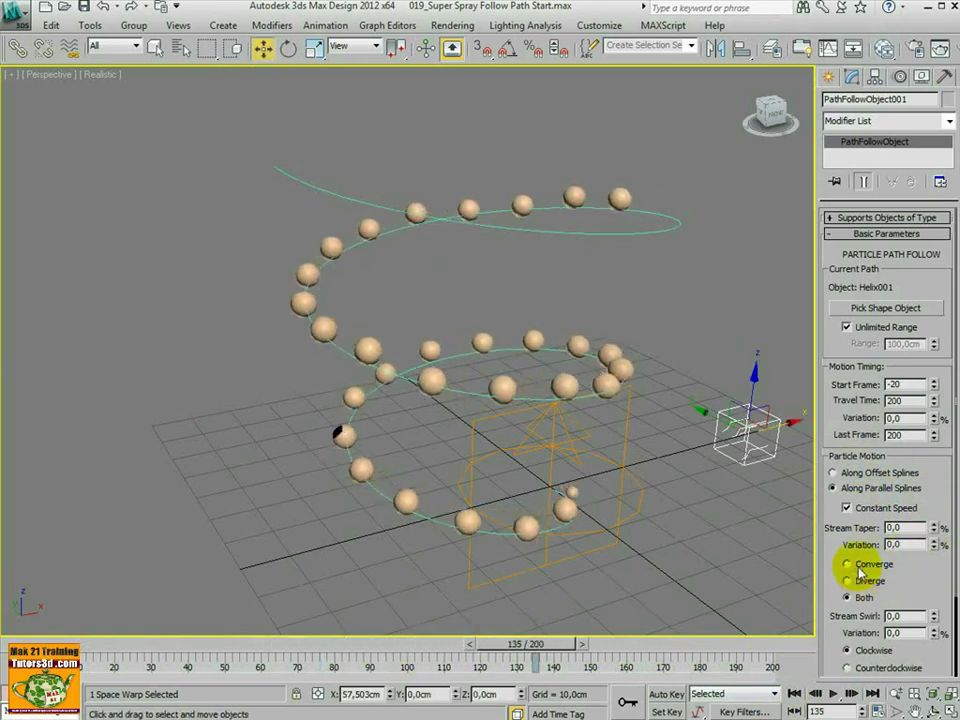
{"action": "left_click_drag", "start_coordinate": [838, 587], "coordinate": [843, 428]}
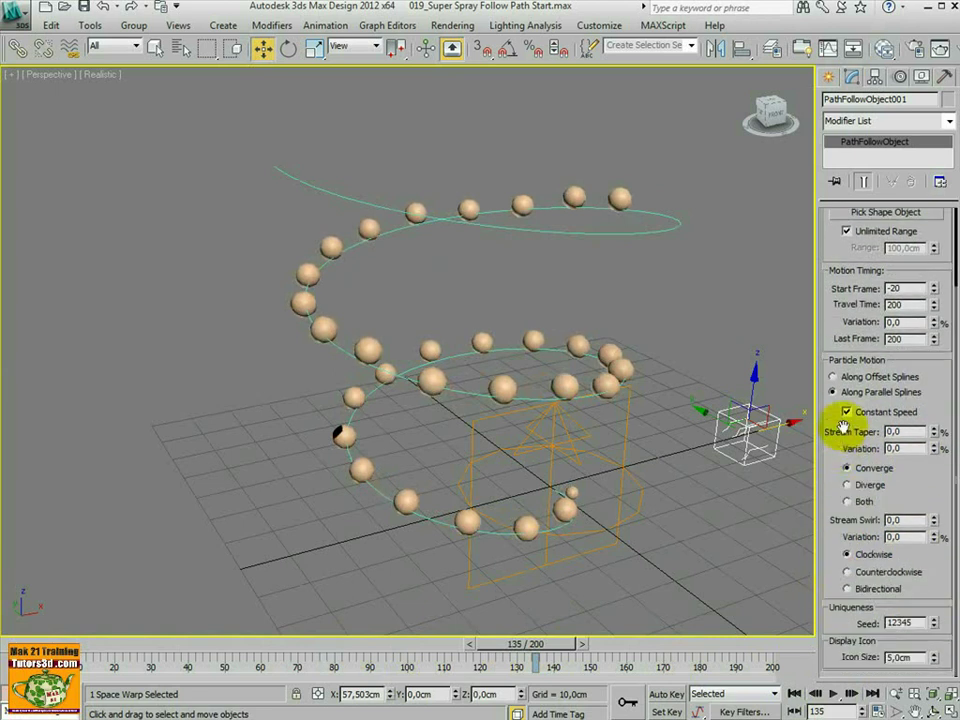
Scrub to frame 152, try Counterclockwise for the Stream Swirl, and return to Clockwise.
{"action": "left_click_drag", "start_coordinate": [529, 646], "coordinate": [583, 662]}
{"action": "left_click", "coordinate": [848, 572]}
{"action": "left_click", "coordinate": [849, 555]}
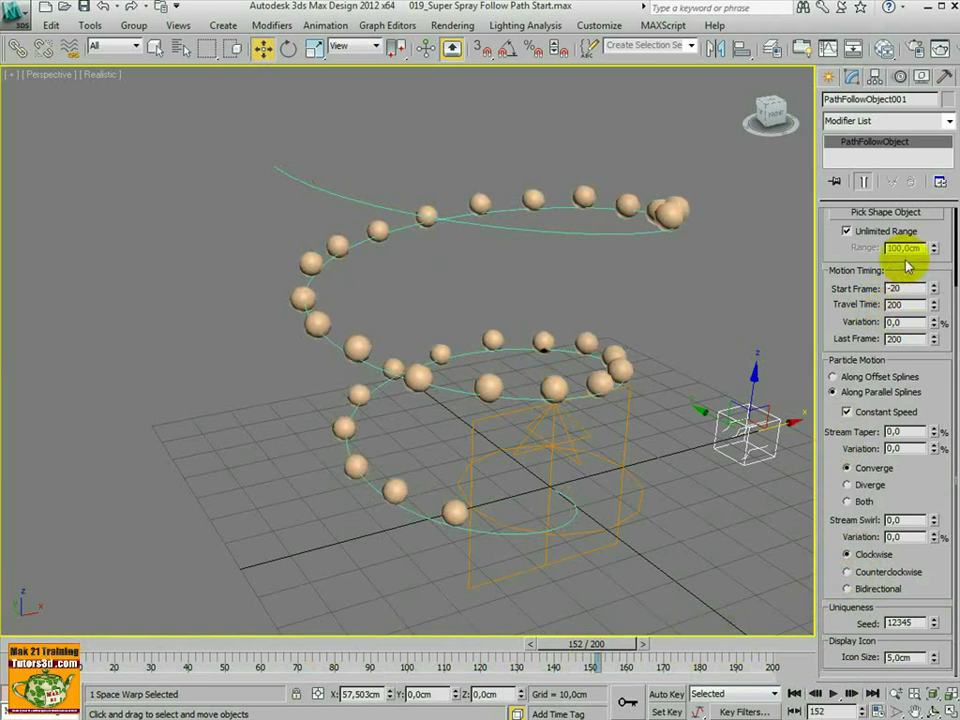
Try a Motion Timing Variation of 50% and review the particle spacing by playing and scrubbing to frame 124.
{"action": "left_click_drag", "start_coordinate": [838, 289], "coordinate": [836, 392]}
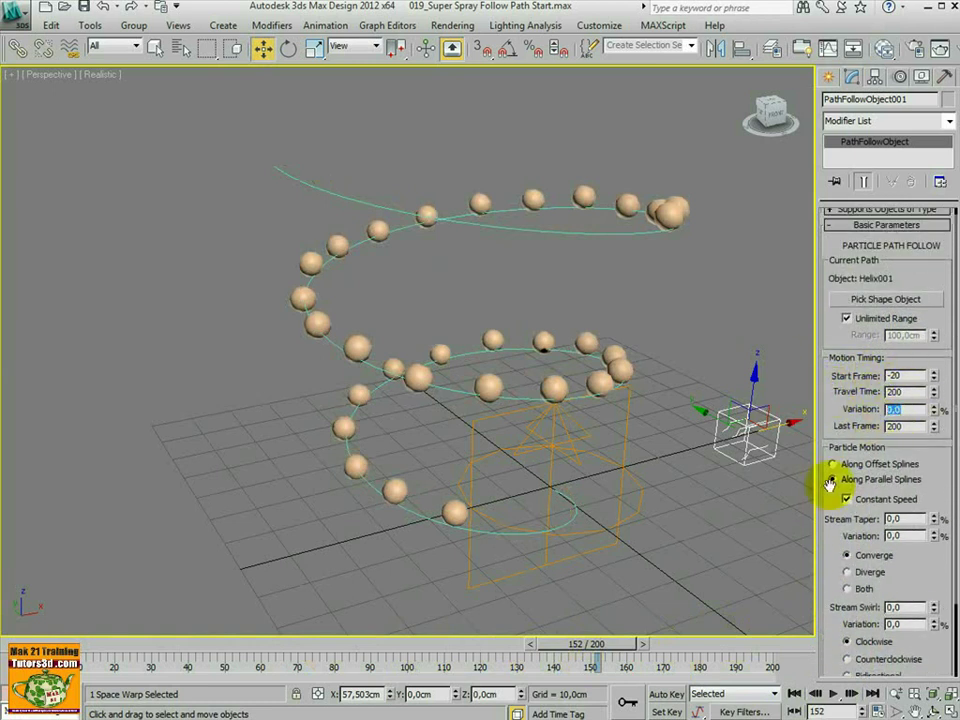
{"action": "left_click_drag", "start_coordinate": [598, 650], "coordinate": [455, 645]}
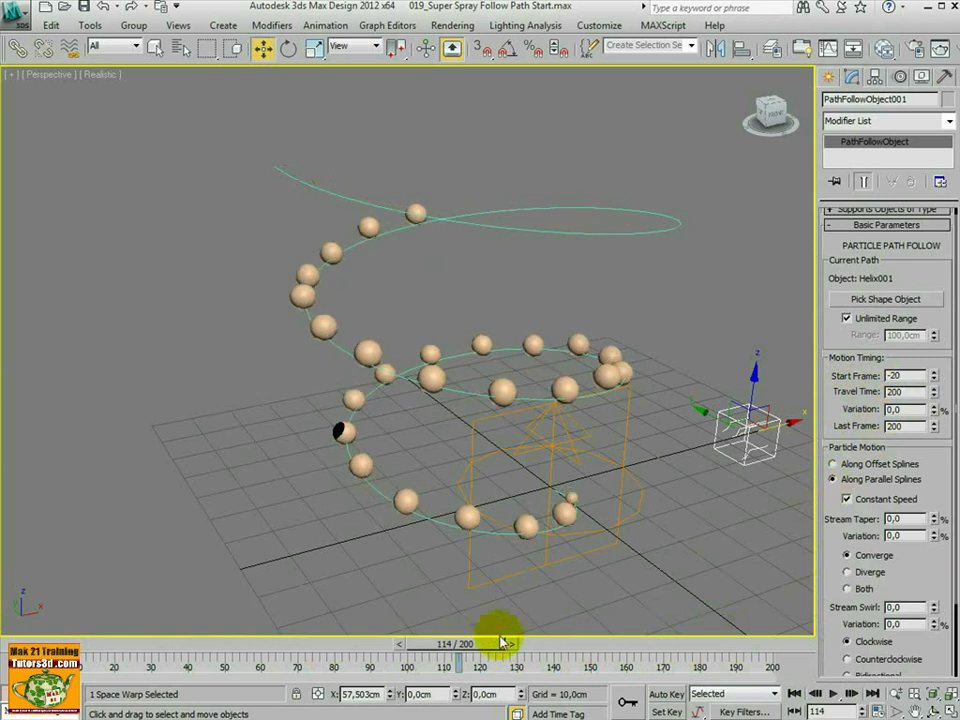
{"action": "left_click", "coordinate": [900, 428]}
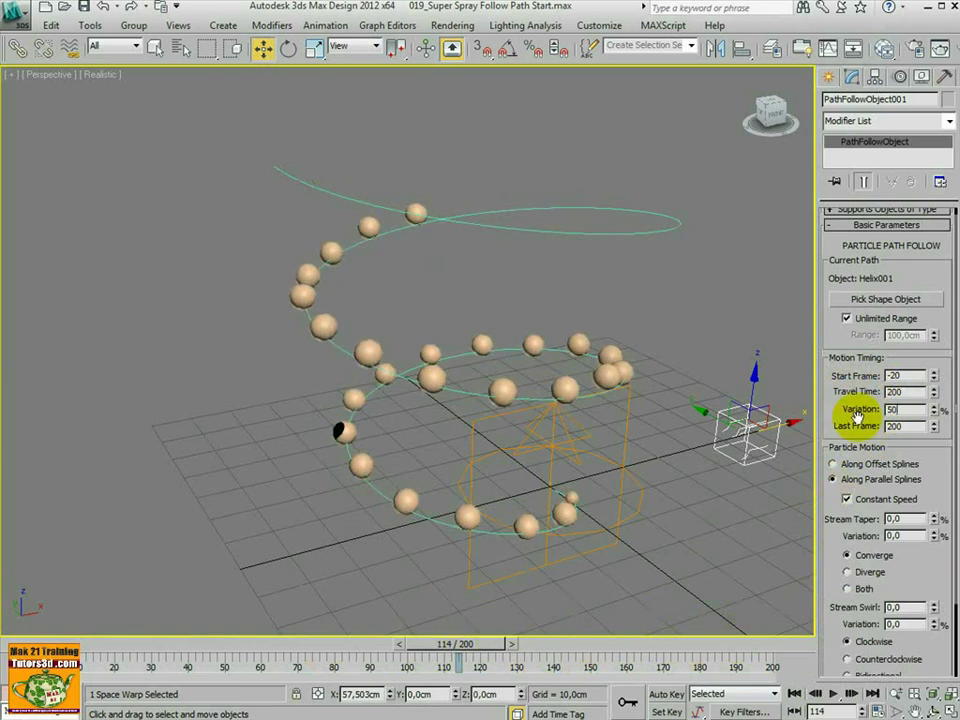
{"action": "type", "text": "50"}
{"action": "key", "text": "Return"}
{"action": "left_click", "coordinate": [835, 694]}
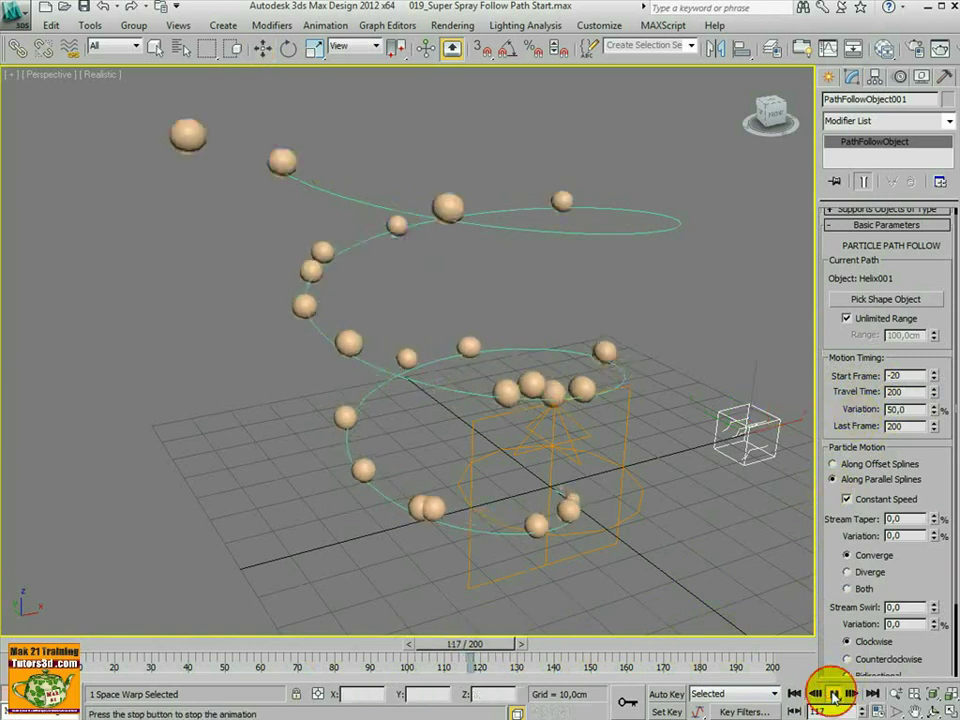
{"action": "left_click", "coordinate": [835, 694]}
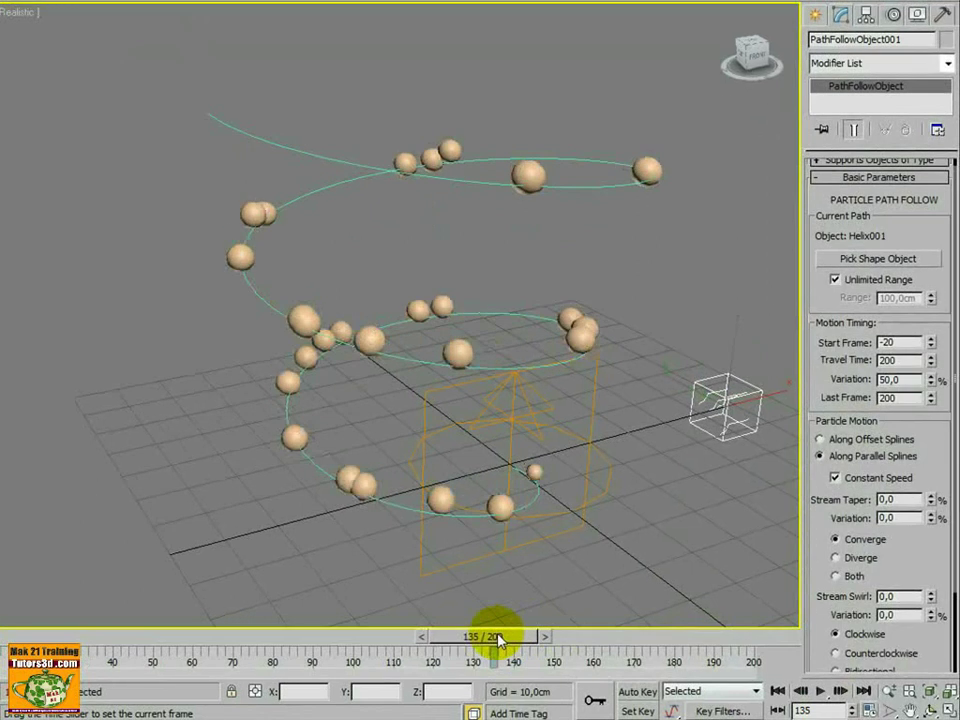
{"action": "left_click_drag", "start_coordinate": [497, 640], "coordinate": [372, 650]}
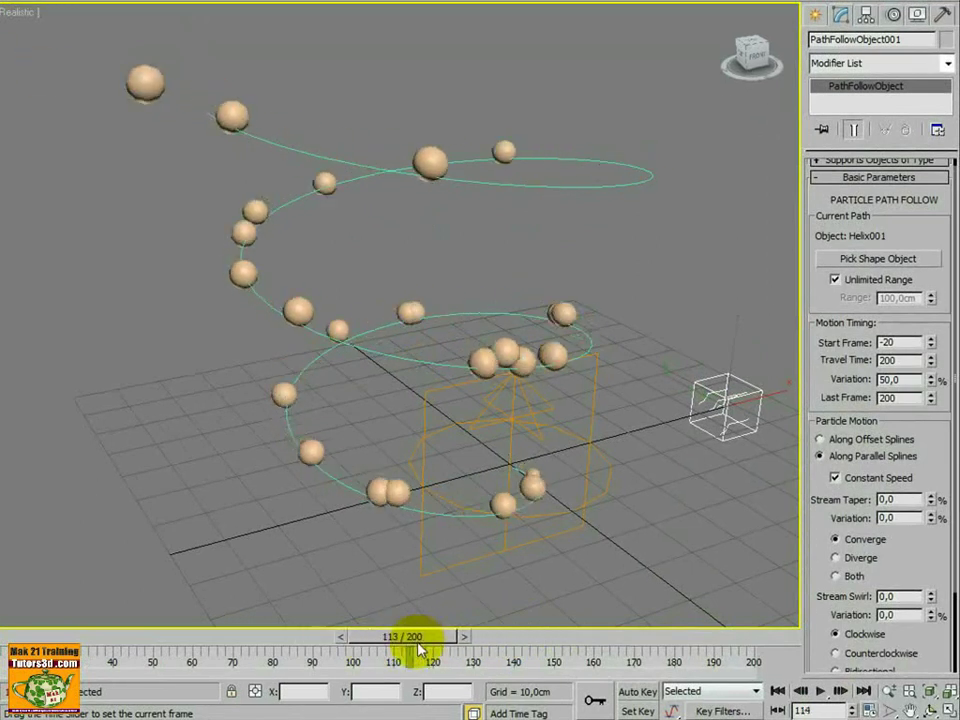
{"action": "left_click_drag", "start_coordinate": [418, 650], "coordinate": [478, 648]}
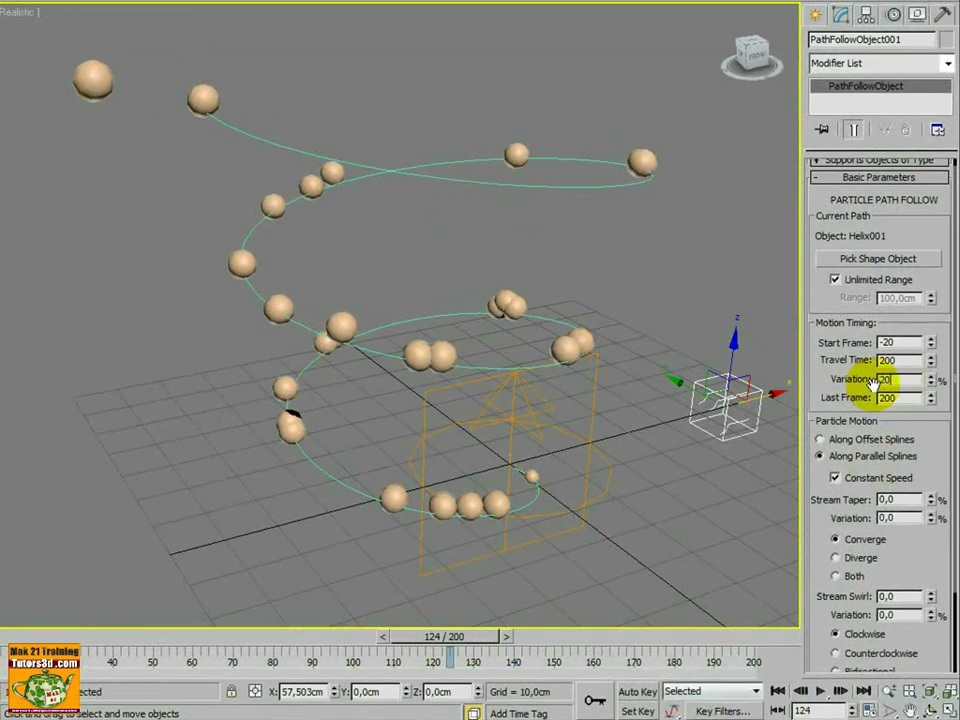
Play the animation with a Motion Timing Variation of 20% and reset the Variation to 0 during playback.
{"action": "left_click", "coordinate": [820, 694]}
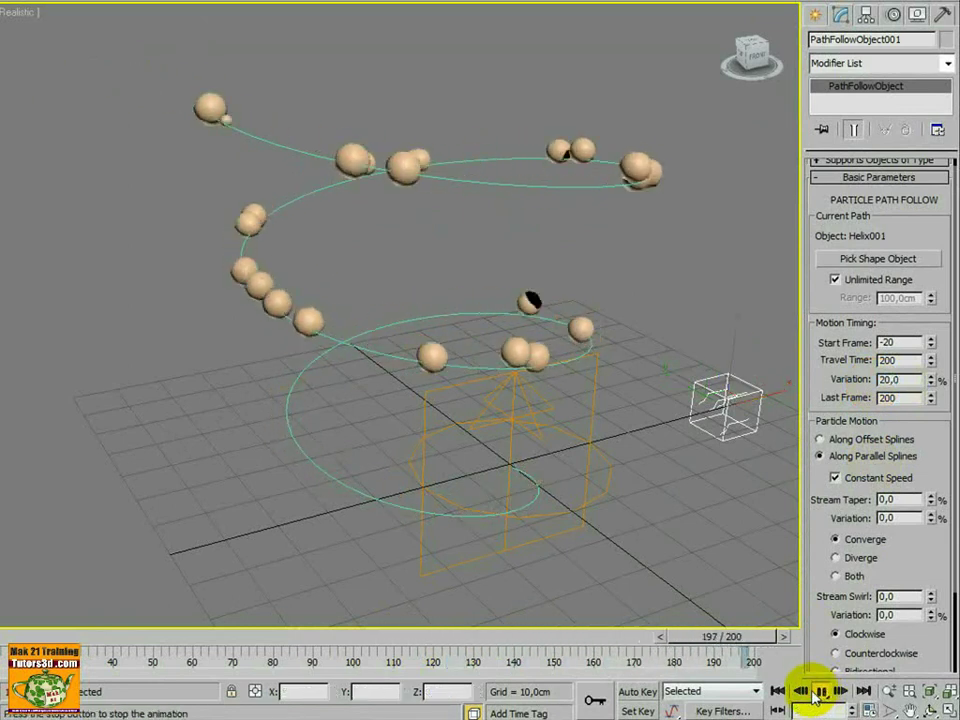
{"action": "double_click", "coordinate": [900, 379]}
{"action": "type", "text": "0"}
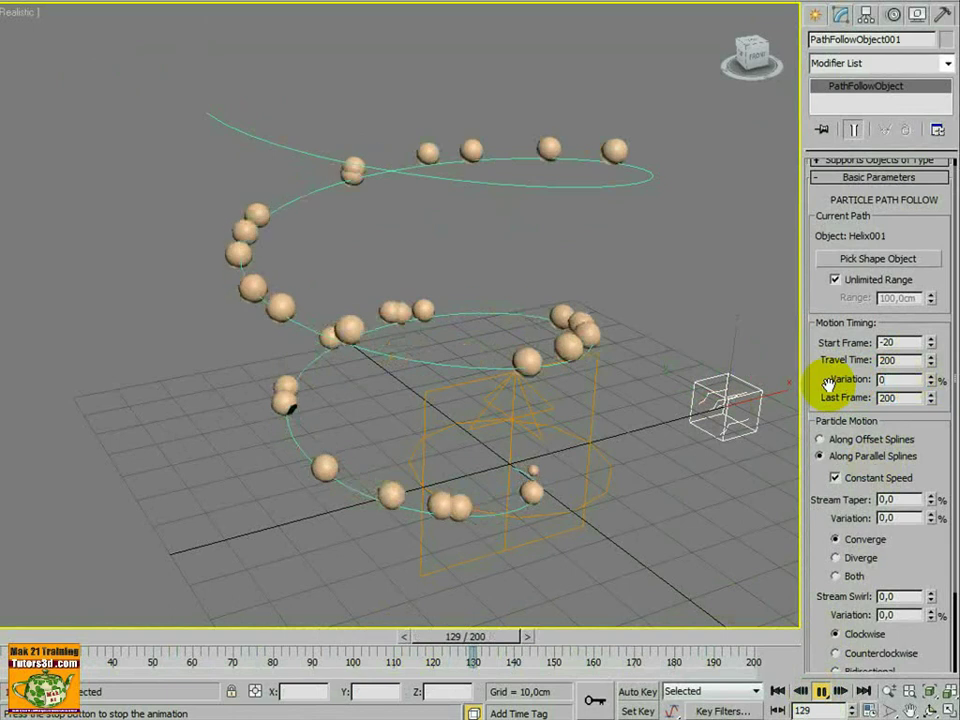
{"action": "key", "text": "Return"}
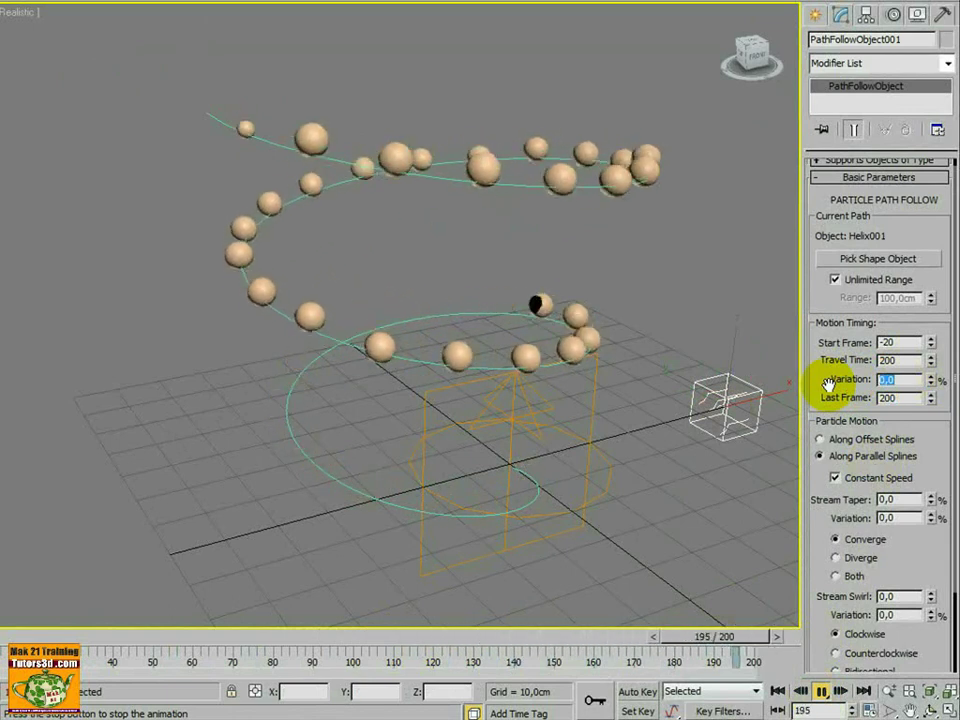